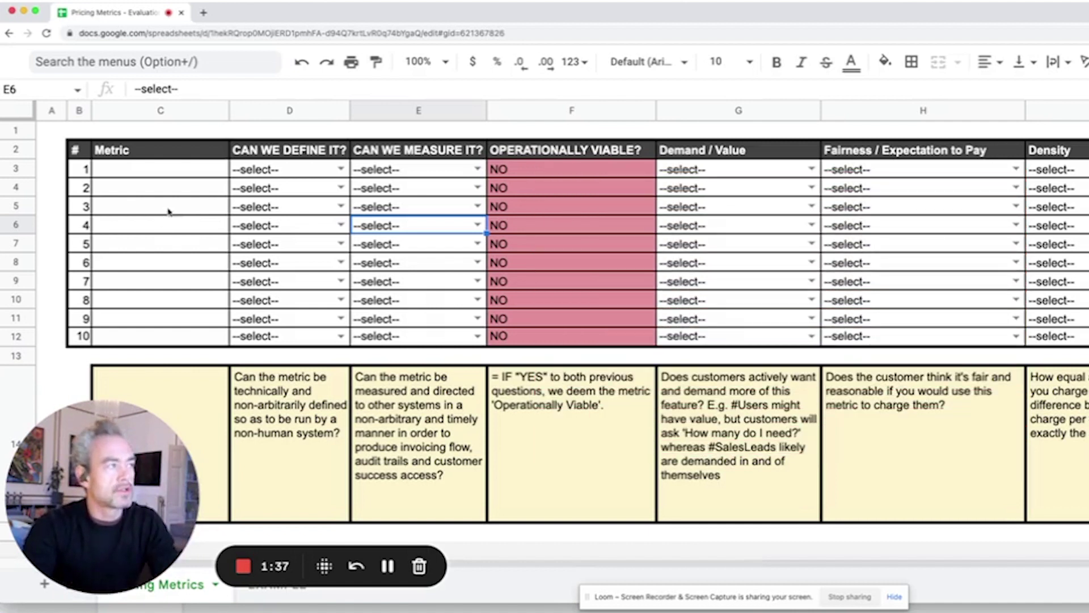
# - After checking the EXAMPLE sheet, enter 'Users' in C3 and 'Active Users' in C4
pyautogui.click(179, 173)
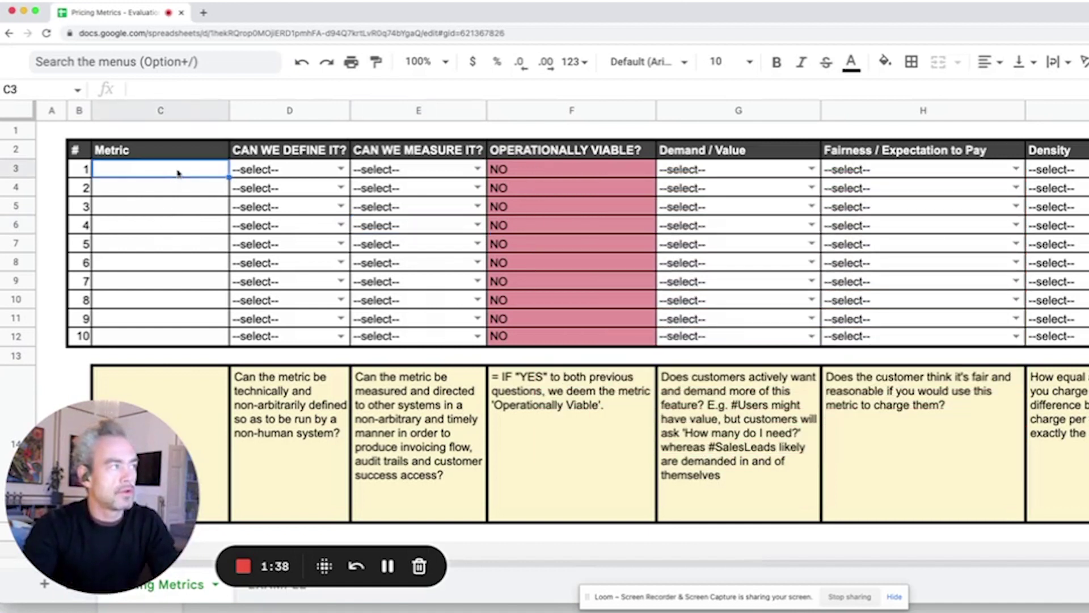
pyautogui.click(273, 599)
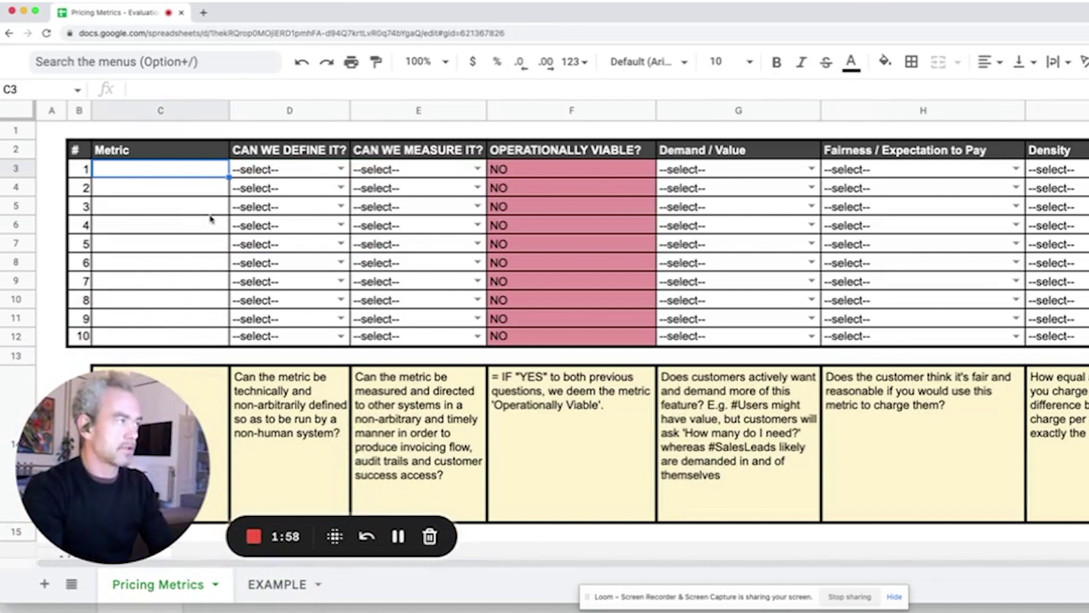
pyautogui.click(170, 170)
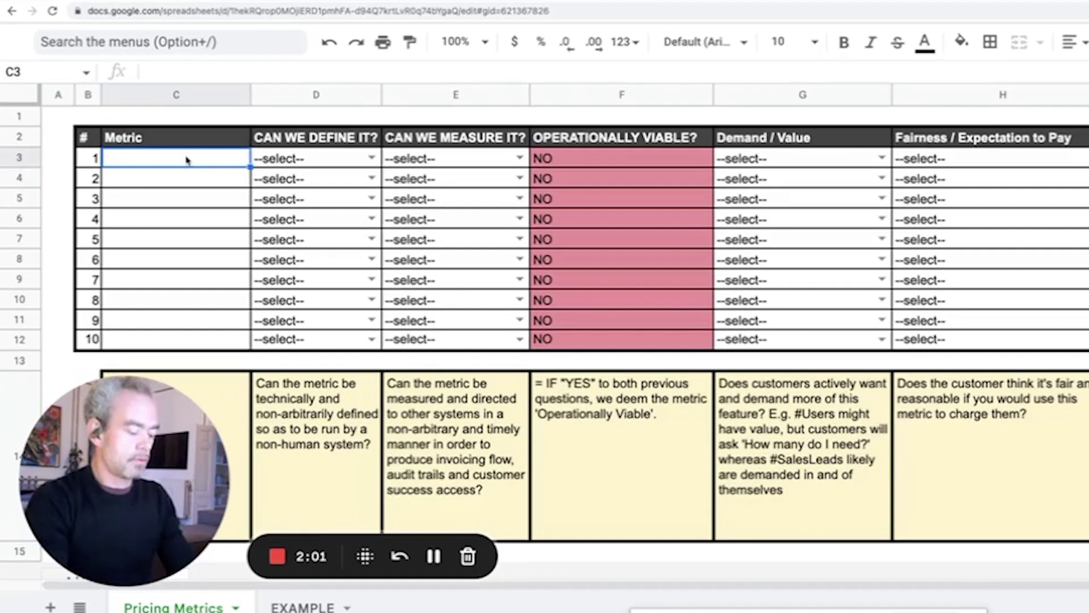
pyautogui.write('Users')
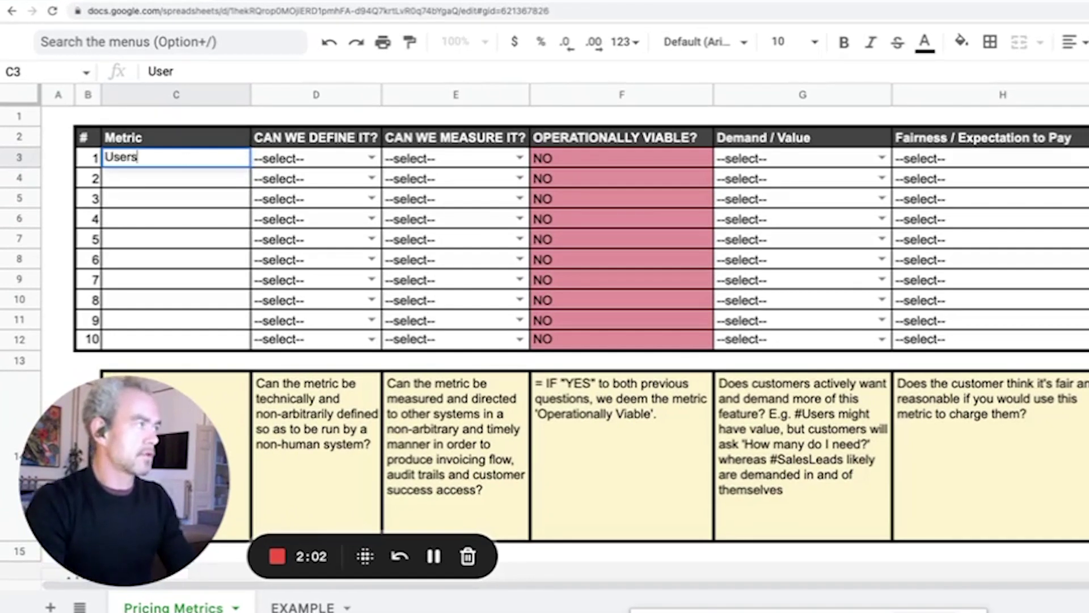
pyautogui.press('Return')
pyautogui.write('Ac')
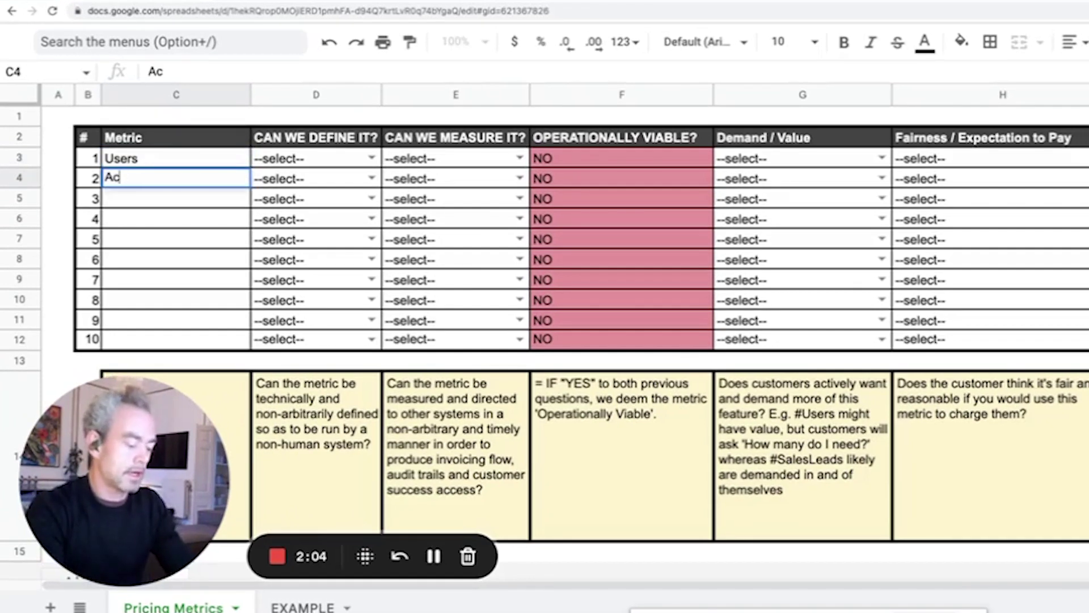
pyautogui.write('tive User')
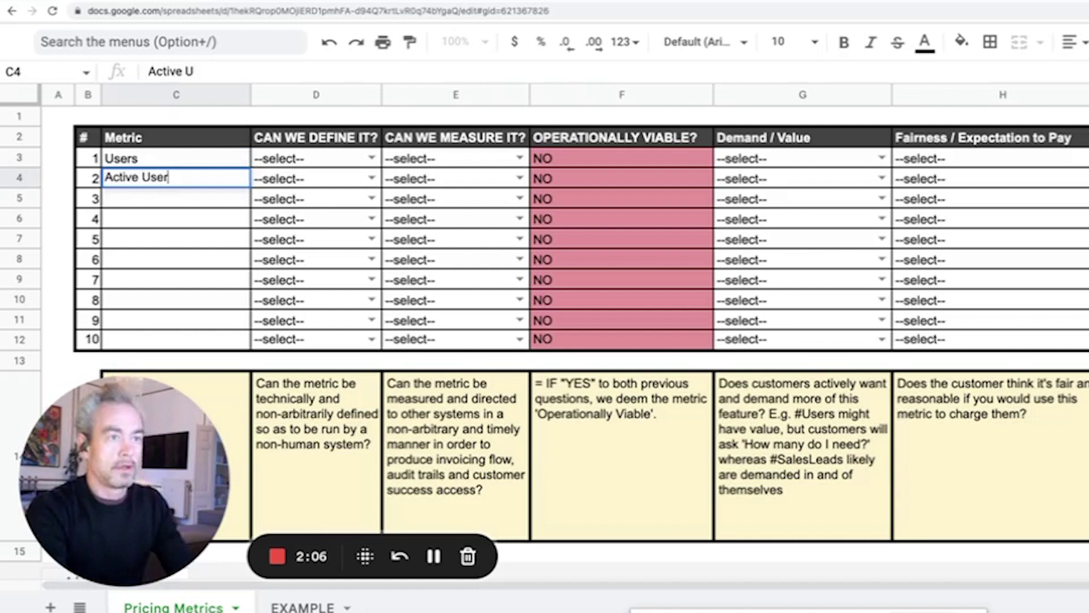
pyautogui.write('s')
pyautogui.press('Return')
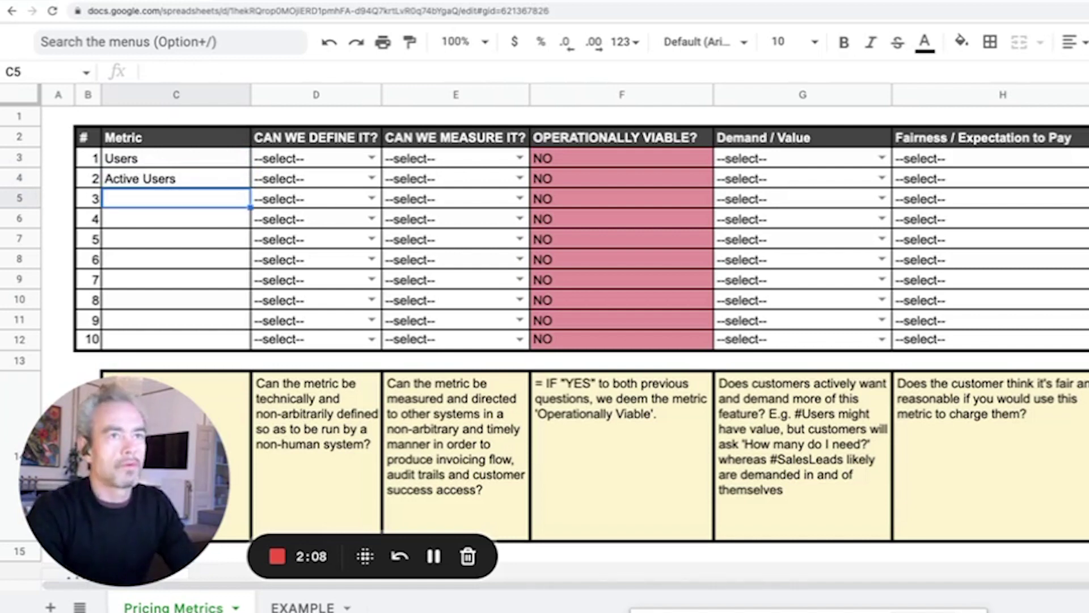
# - Write the Users note 'Any set of active login credentials' in the NOTE column
pyautogui.press('Up')
pyautogui.press('Up')
pyautogui.press('Right')
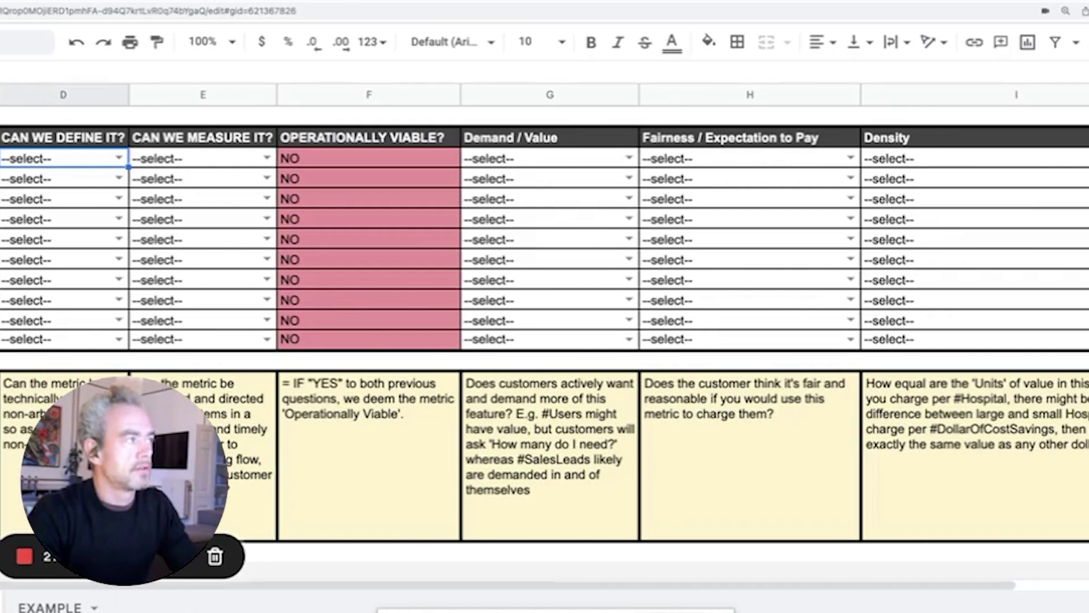
pyautogui.press('Right')
pyautogui.press('Right')
pyautogui.press('Right')
pyautogui.press('Right')
pyautogui.press('Right')
pyautogui.press('Right')
pyautogui.press('Right')
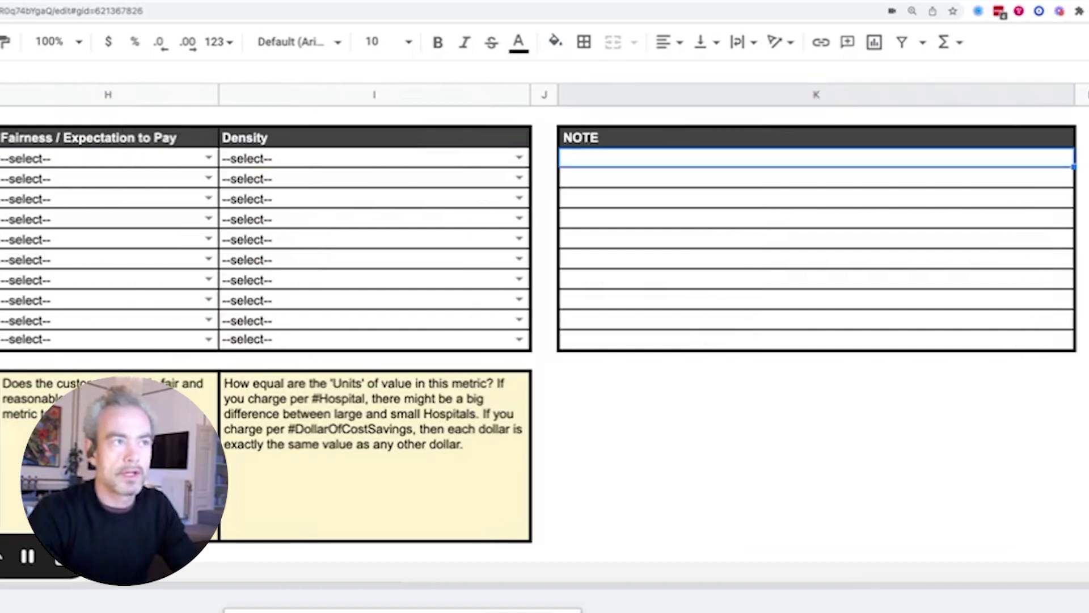
pyautogui.write('An')
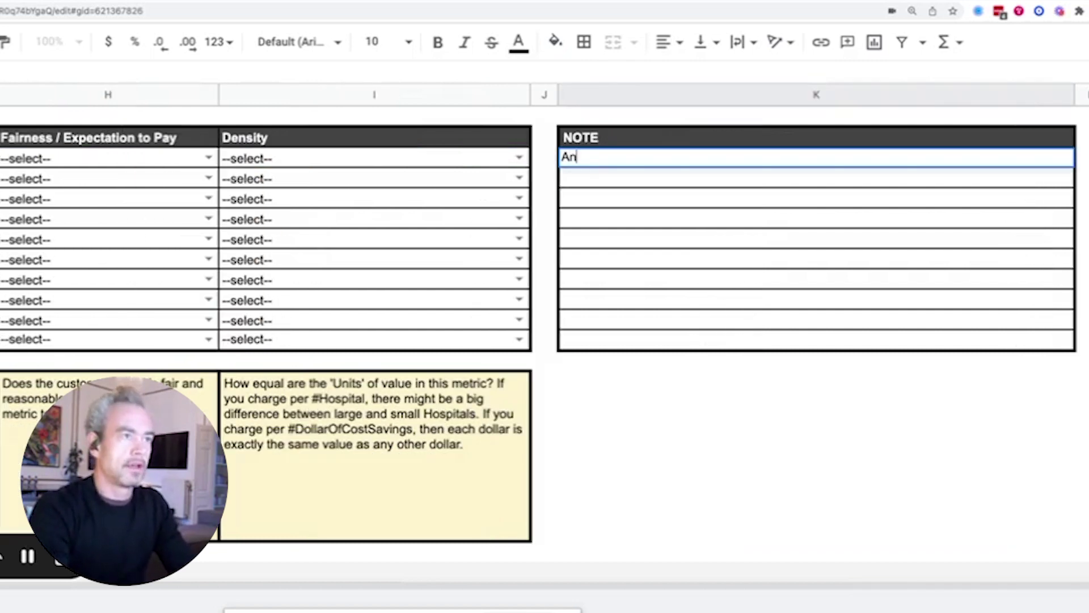
pyautogui.write('y set of act')
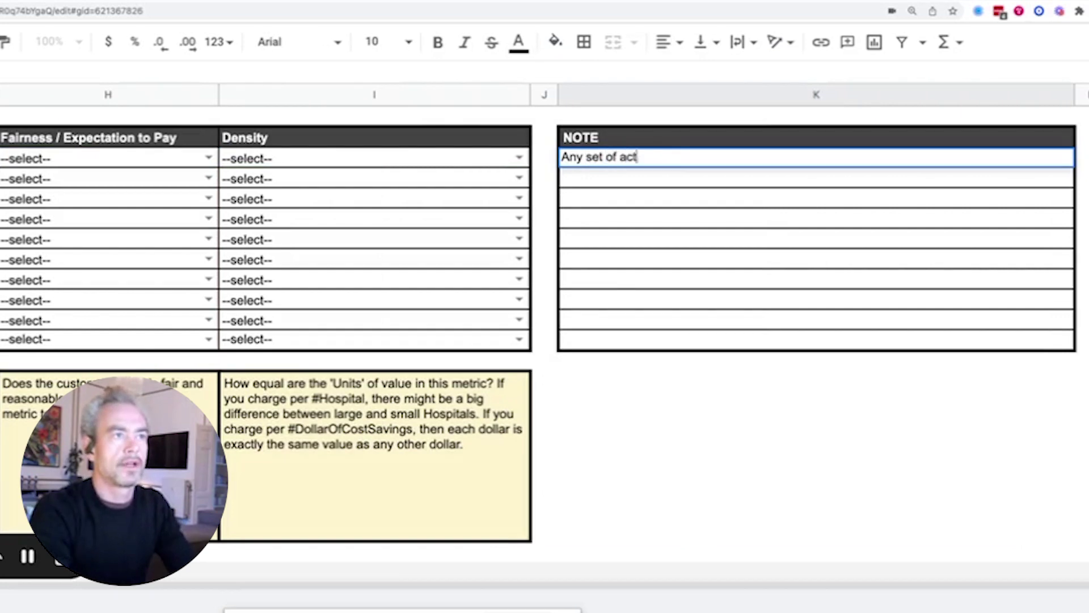
pyautogui.write('ive login credentials')
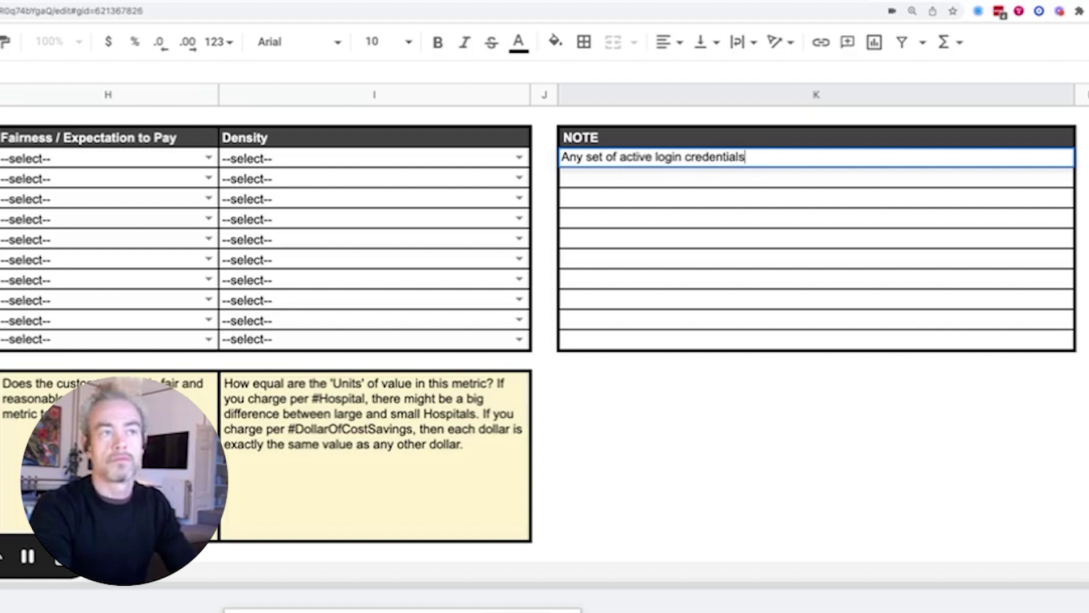
pyautogui.press('Return')
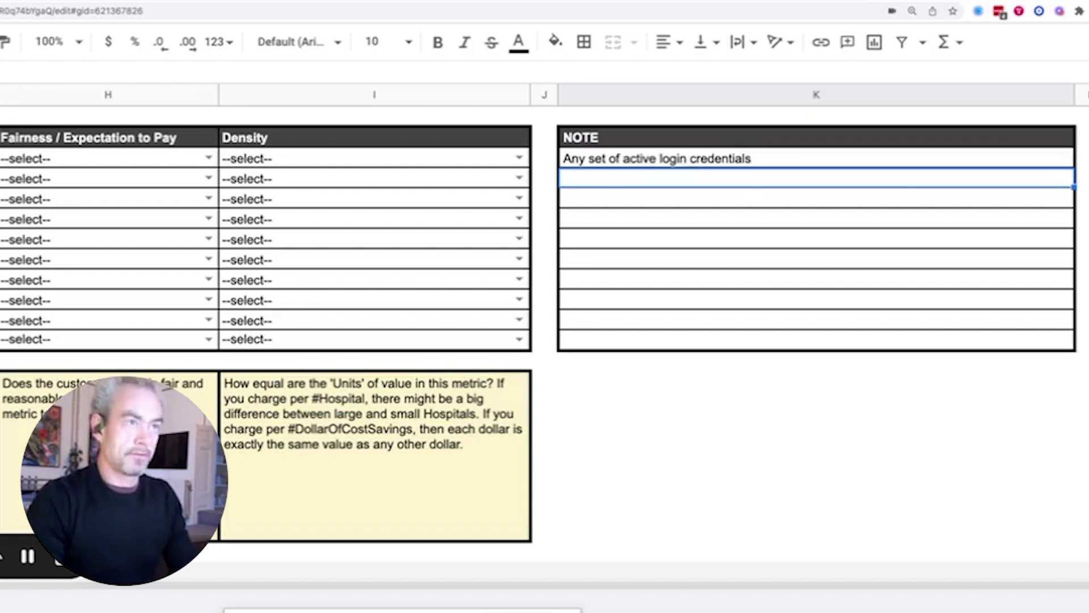
# - Copy that note to the Active Users row and append '- used within the last 30 days'
pyautogui.press('Up')
pyautogui.hotkey('ctrl', 'c')
pyautogui.press('Down')
pyautogui.hotkey('ctrl', 'v')
pyautogui.press('Return')
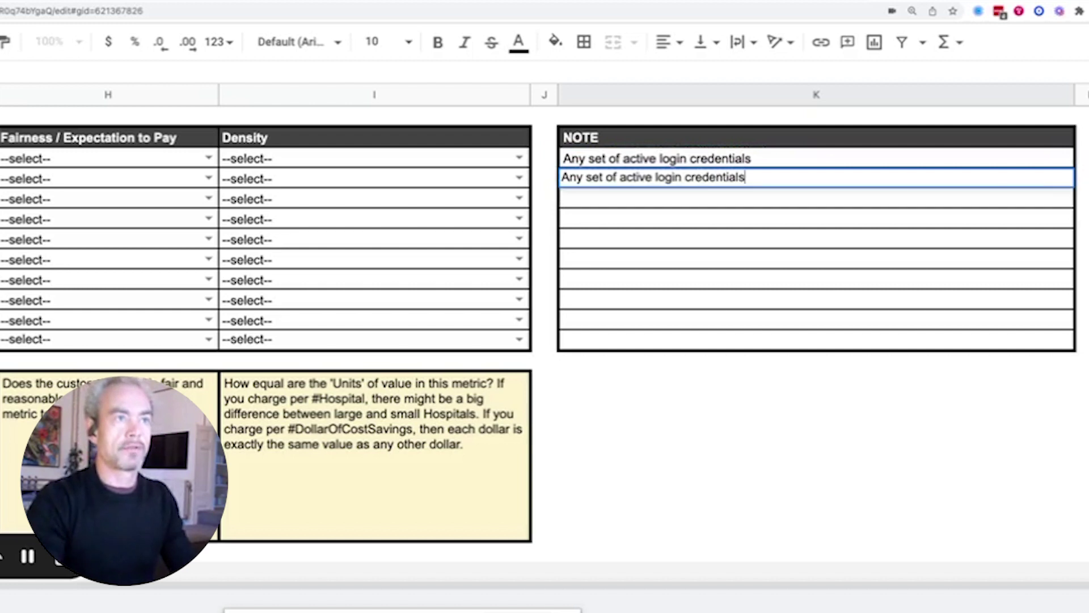
pyautogui.write('- used iwth')
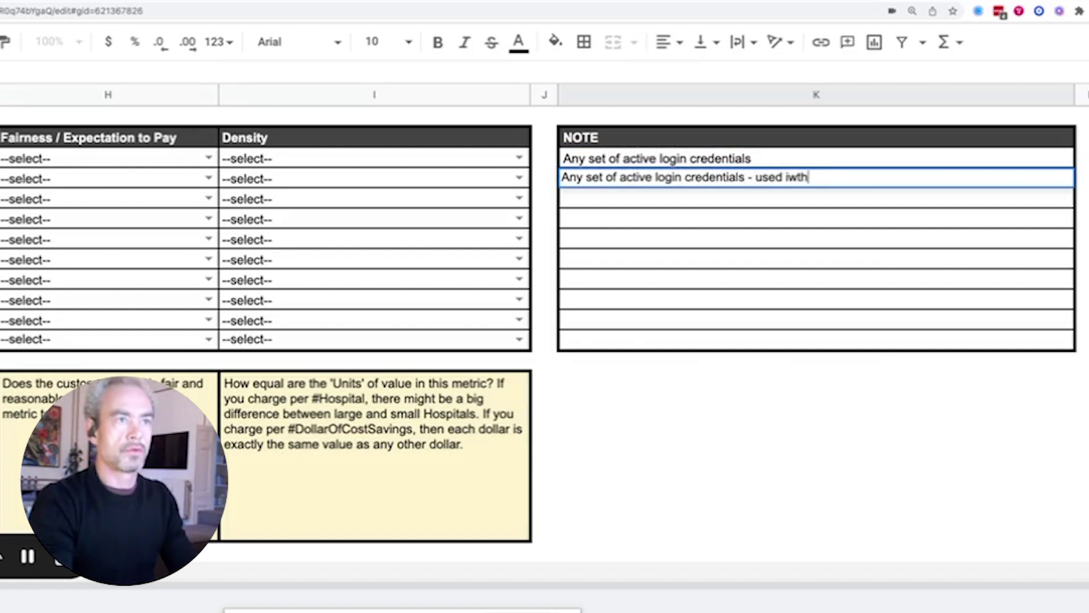
pyautogui.press('BackSpace')
pyautogui.press('BackSpace')
pyautogui.press('BackSpace')
pyautogui.press('BackSpace')
pyautogui.press('BackSpace')
pyautogui.write('within ')
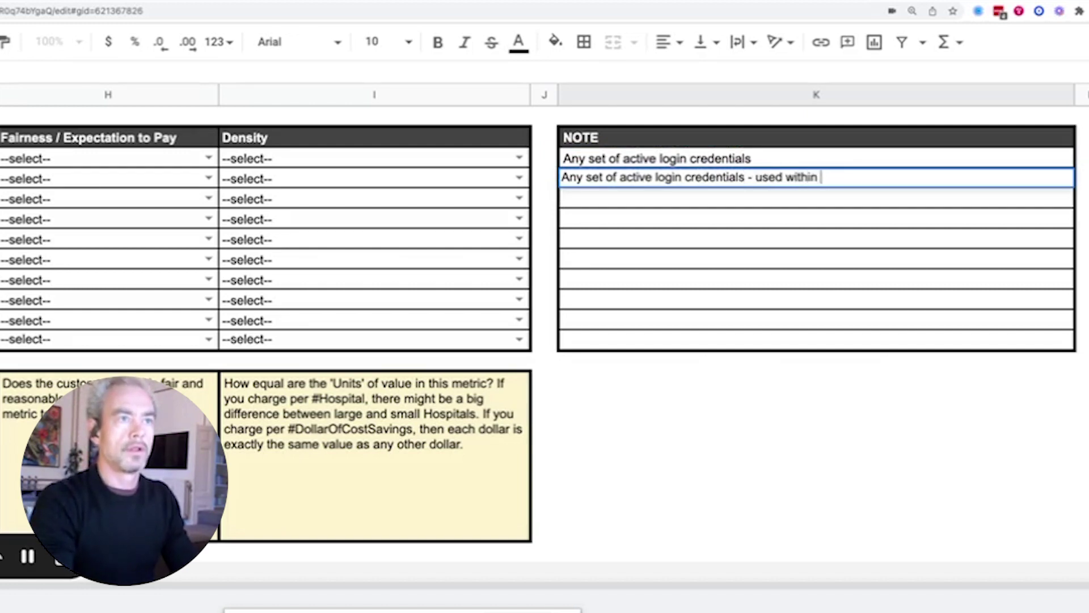
pyautogui.write('the last 30 day')
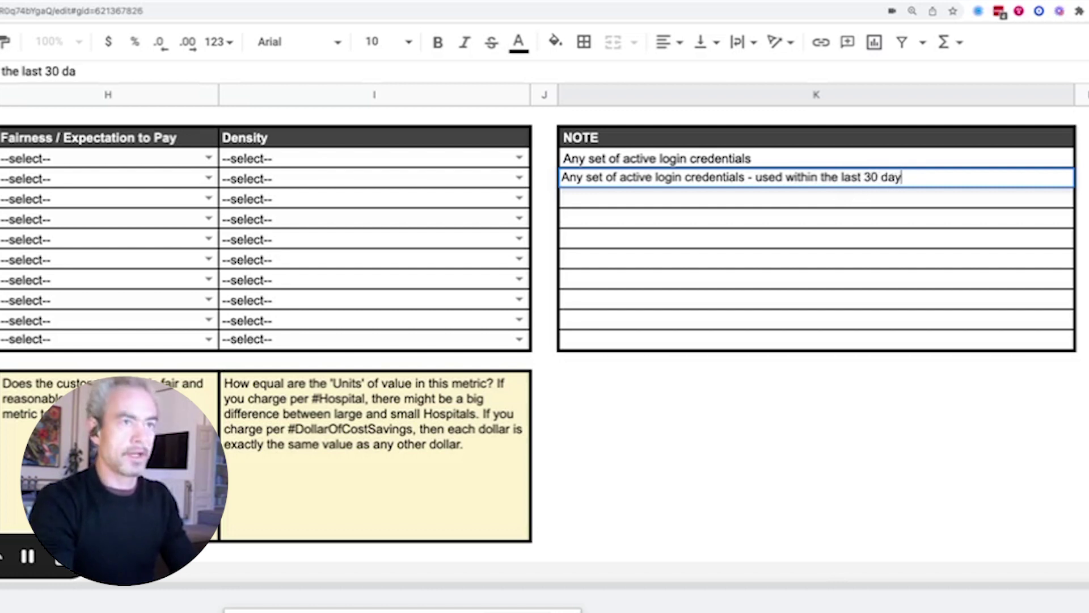
pyautogui.write('s')
pyautogui.press('Return')
pyautogui.press('Up')
pyautogui.press('Up')
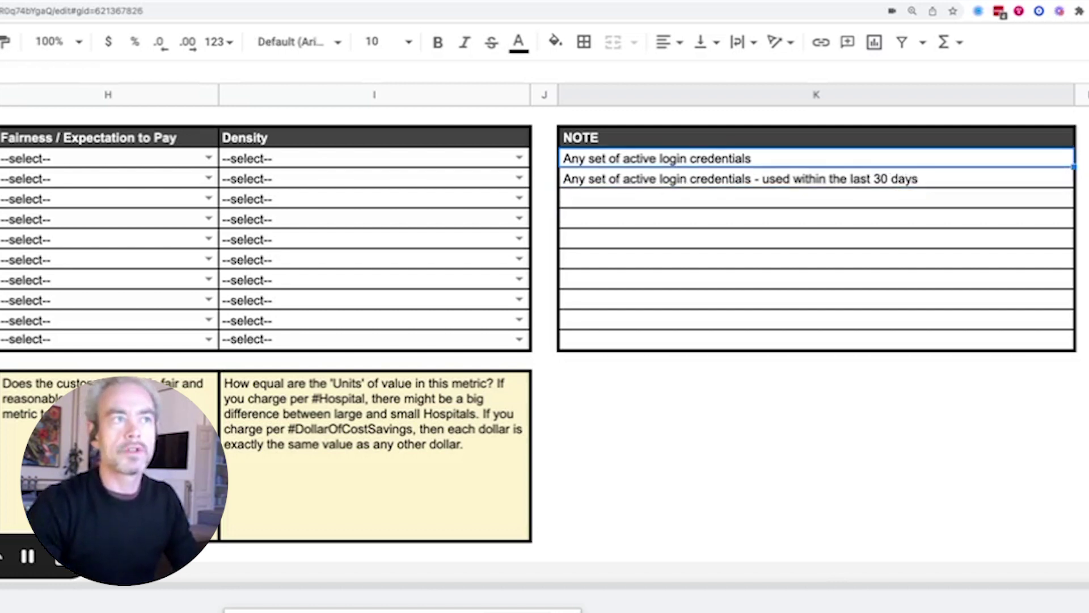
pyautogui.press('Left')
pyautogui.press('Left')
pyautogui.press('Right')
pyautogui.press('Right')
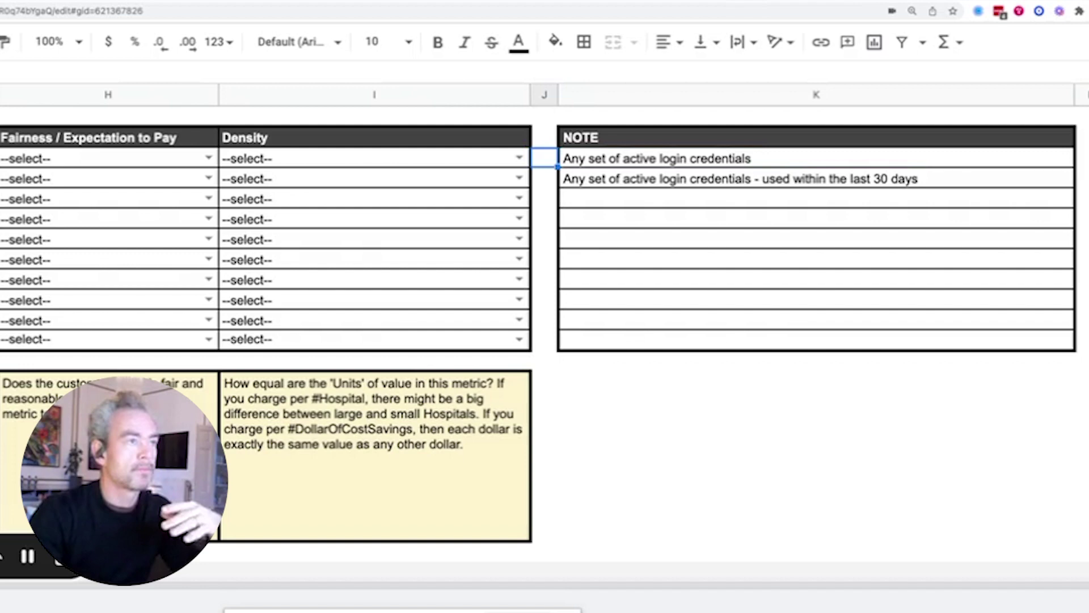
# - Rate Users Yes for both define and measure, making its Operationally Viable cell YES
pyautogui.click(174, 158)
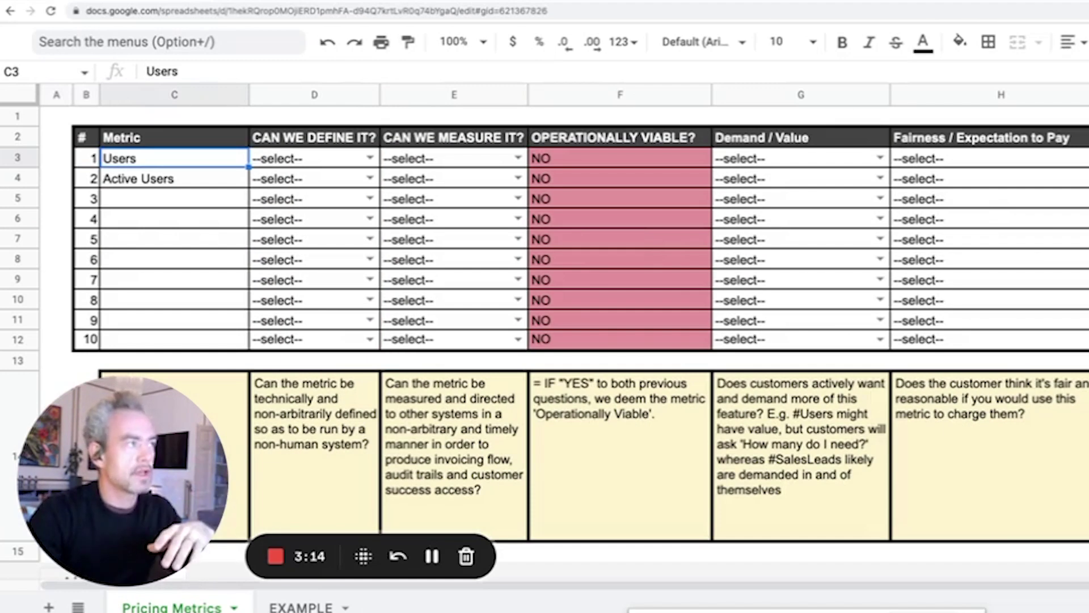
pyautogui.click(314, 158)
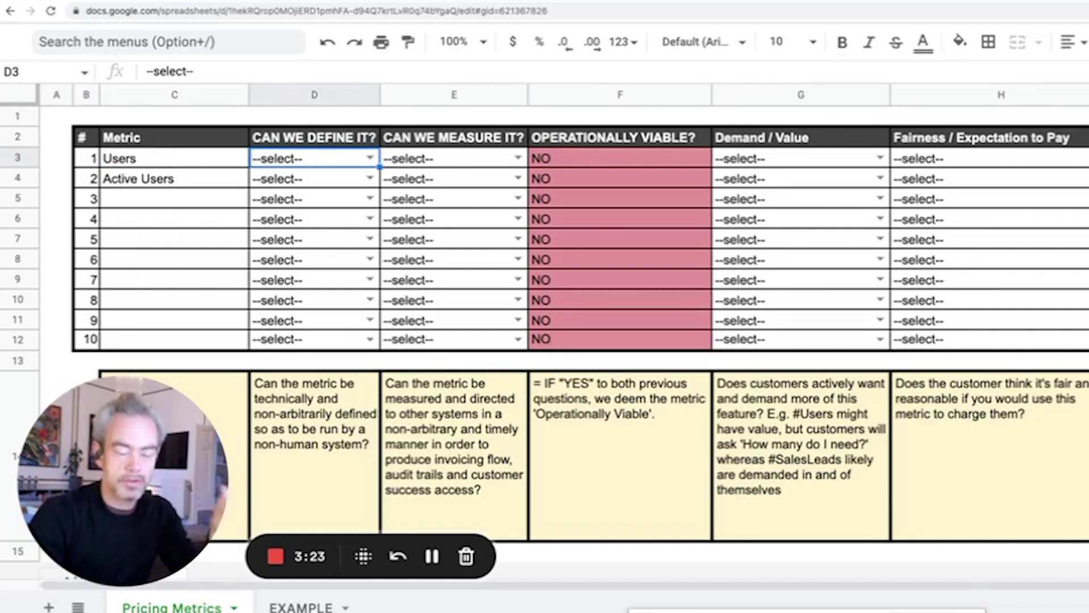
pyautogui.press('Return')
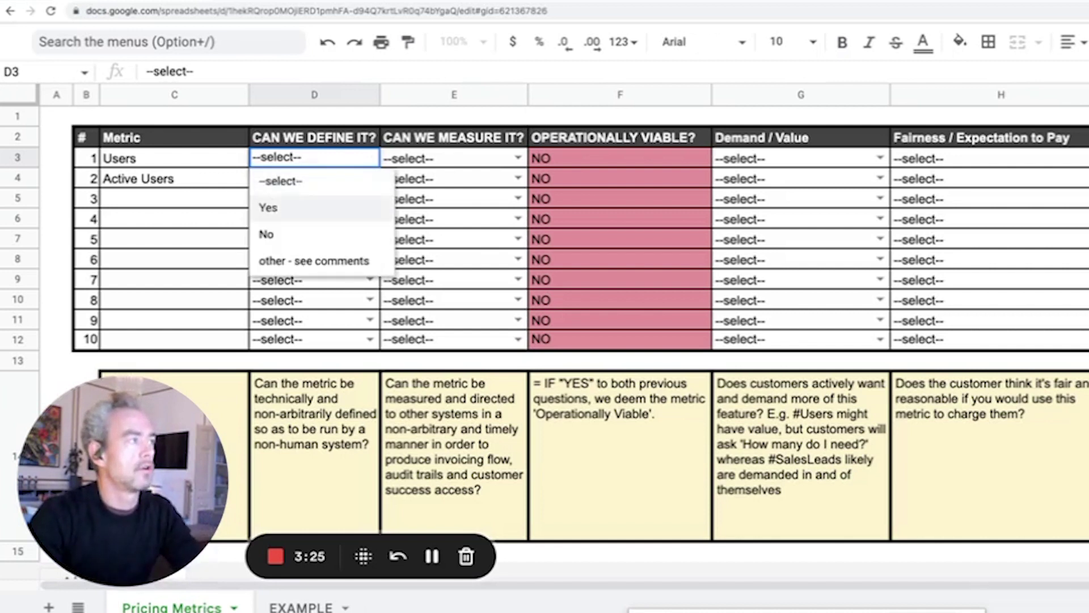
pyautogui.press('Return')
pyautogui.click(314, 157)
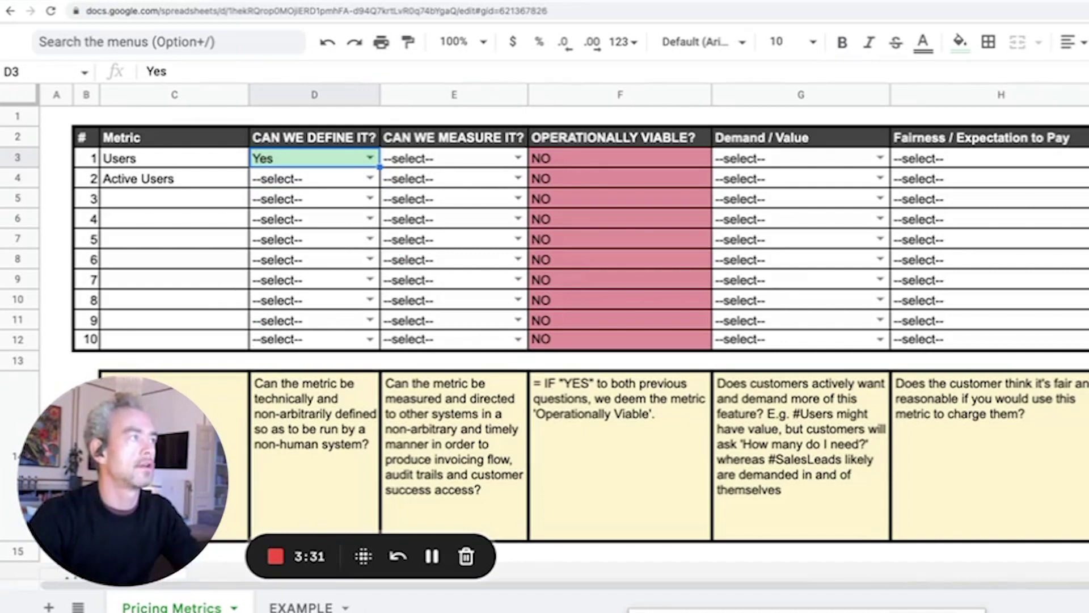
pyautogui.click(448, 159)
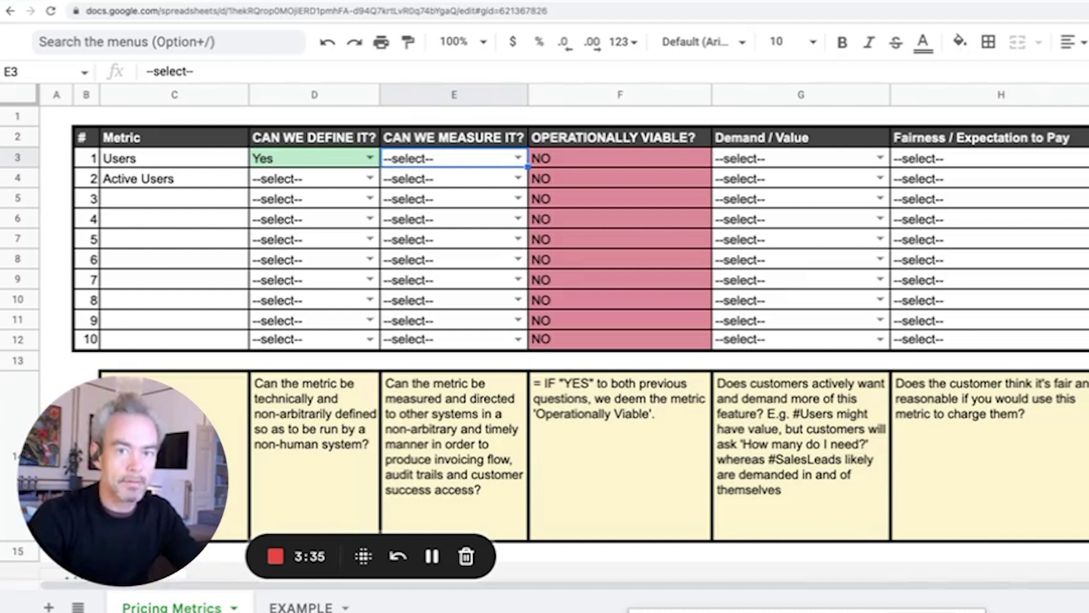
pyautogui.press('Return')
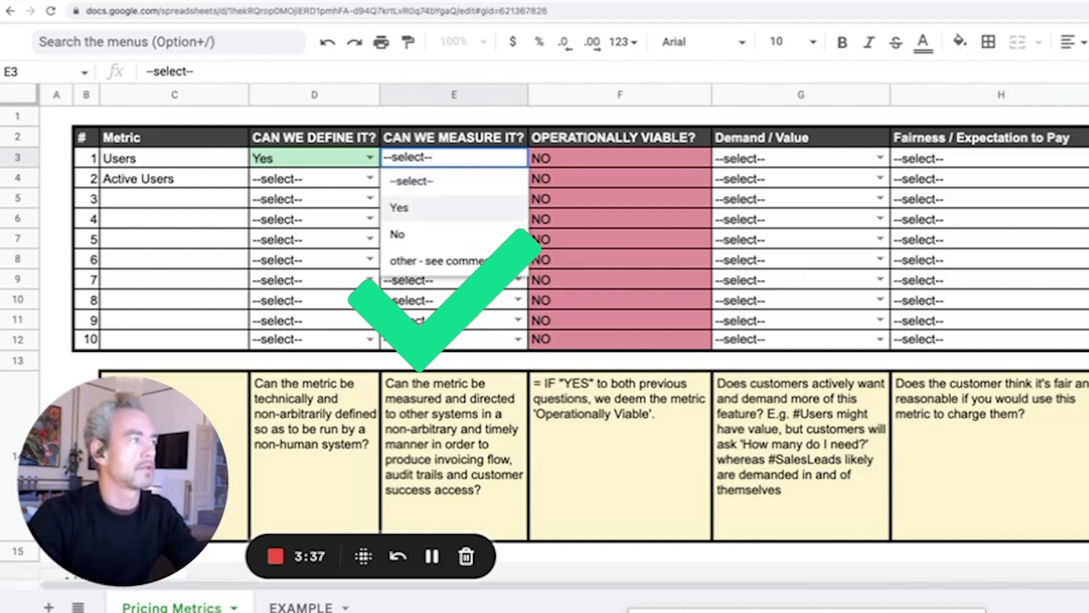
pyautogui.press('Down')
pyautogui.press('Return')
pyautogui.click(454, 158)
pyautogui.click(620, 158)
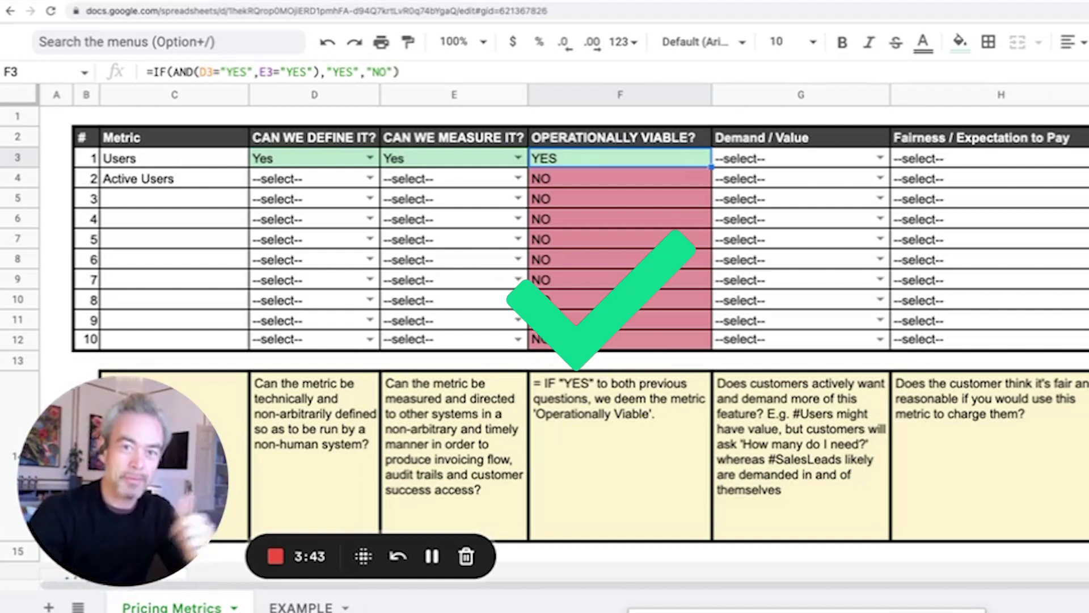
pyautogui.click(454, 158)
# - Rate Active Users Yes for define and No for measure, then compare its viability result
pyautogui.click(314, 179)
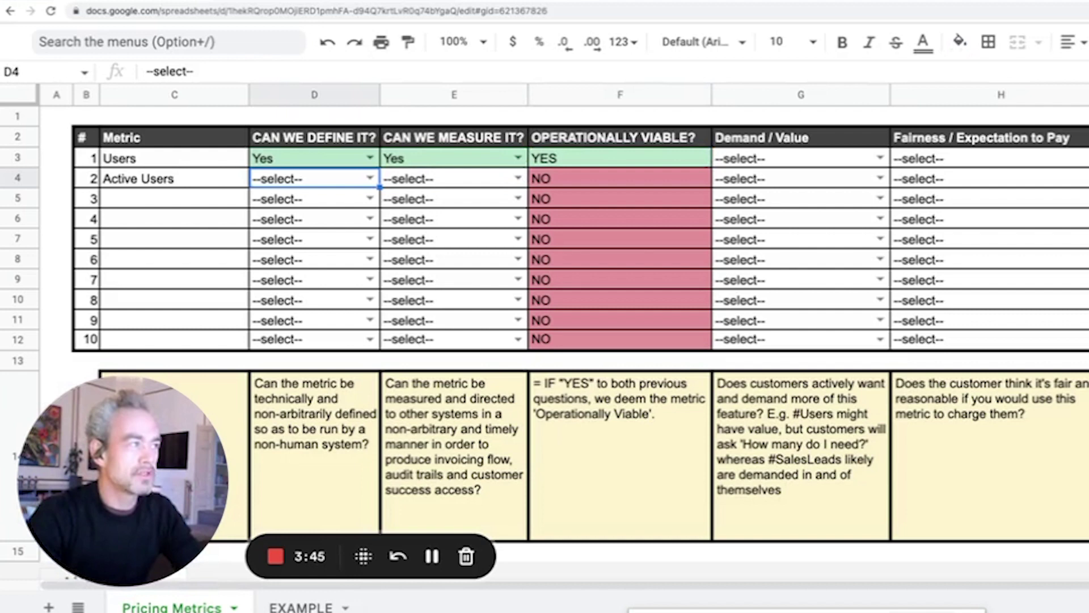
pyautogui.click(369, 178)
pyautogui.click(267, 227)
pyautogui.click(454, 179)
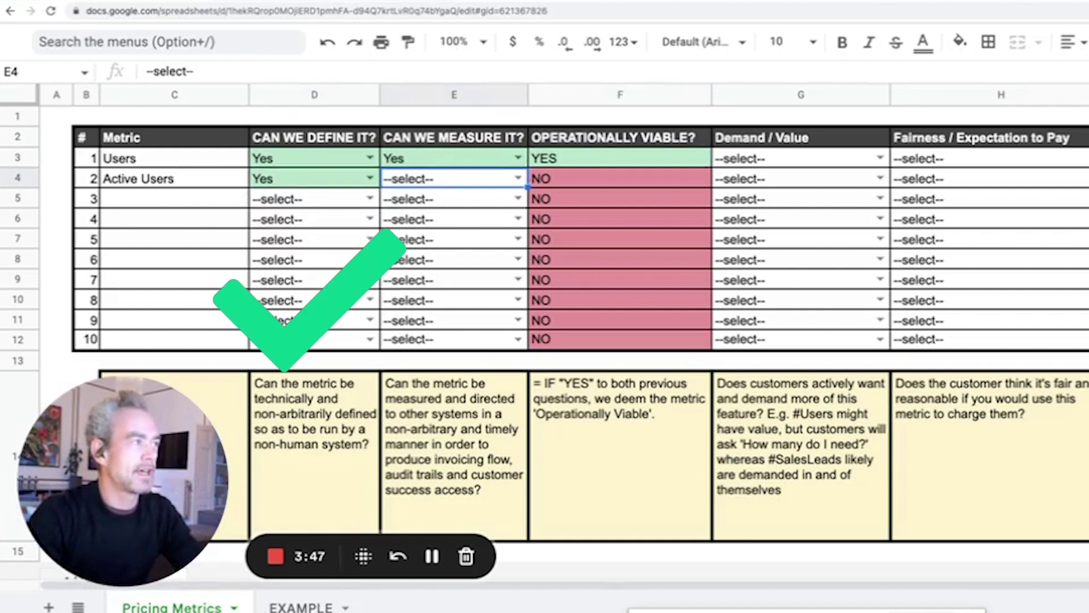
pyautogui.click(518, 179)
pyautogui.click(409, 254)
pyautogui.click(620, 179)
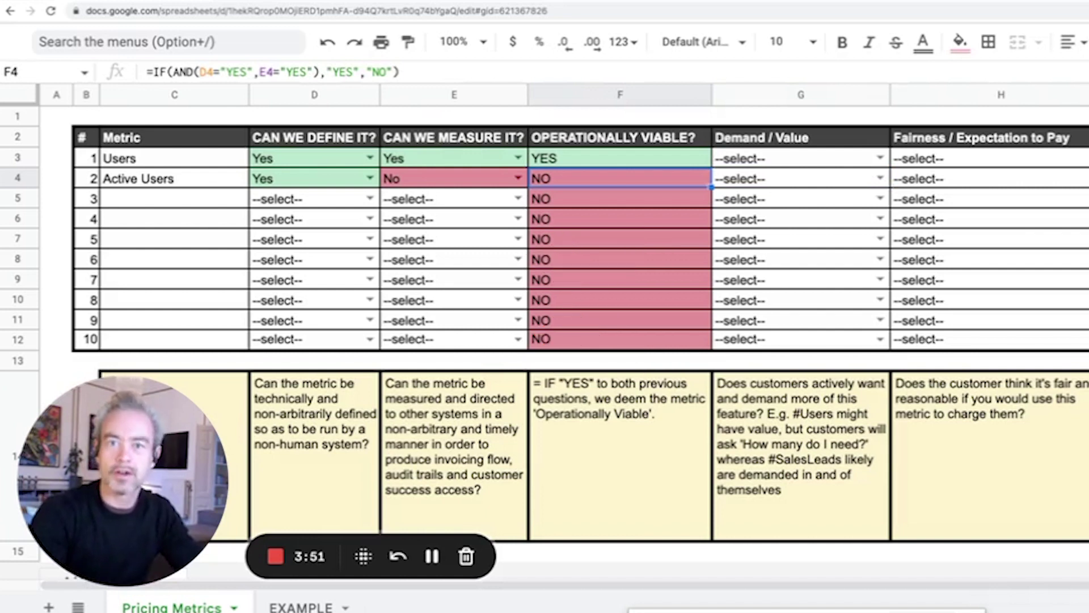
pyautogui.click(454, 178)
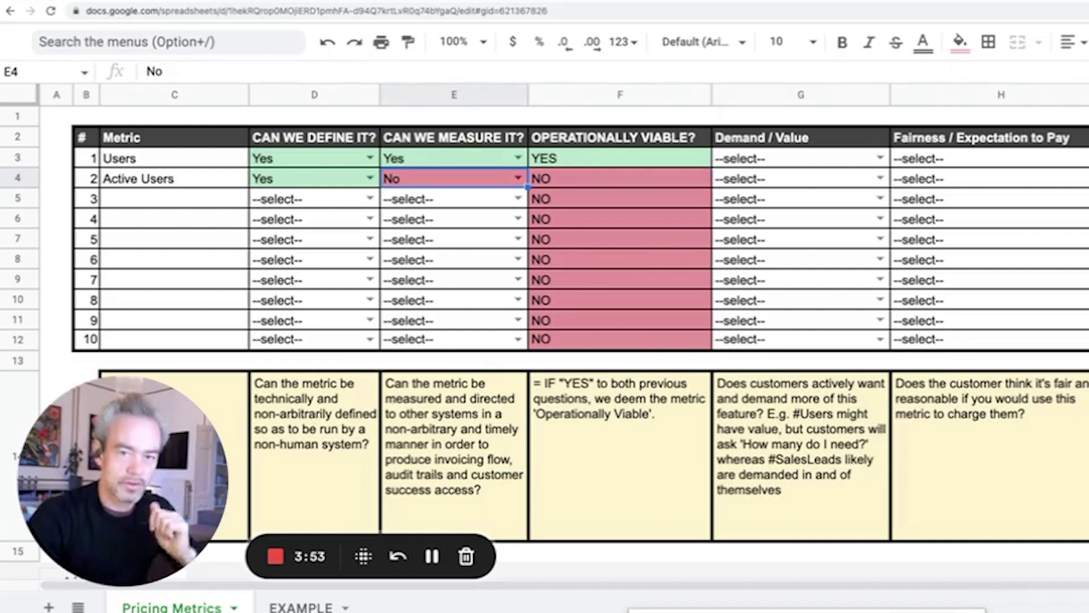
pyautogui.click(454, 158)
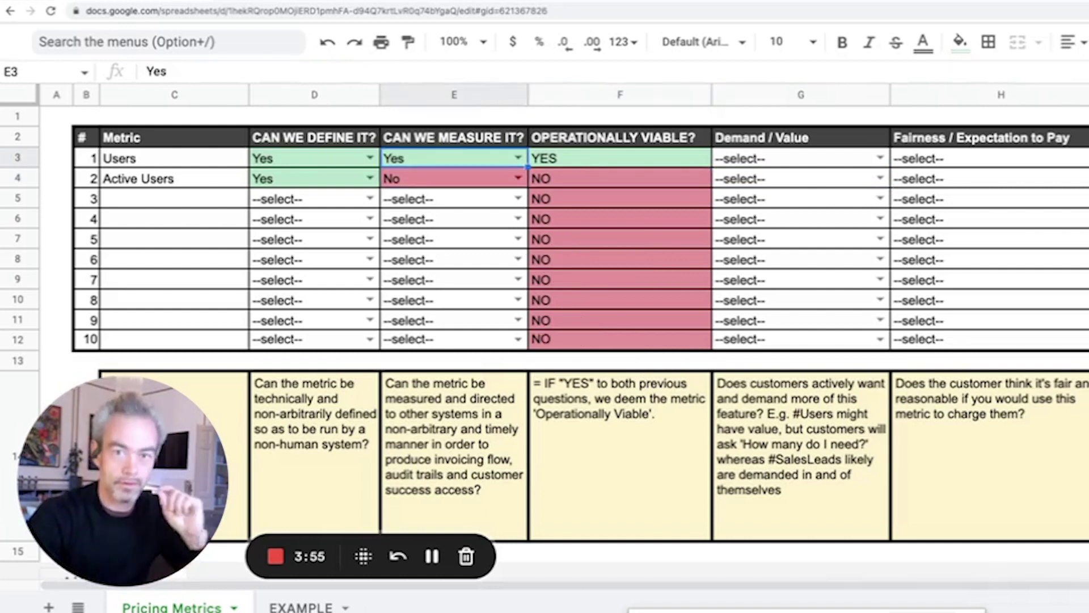
pyautogui.click(619, 159)
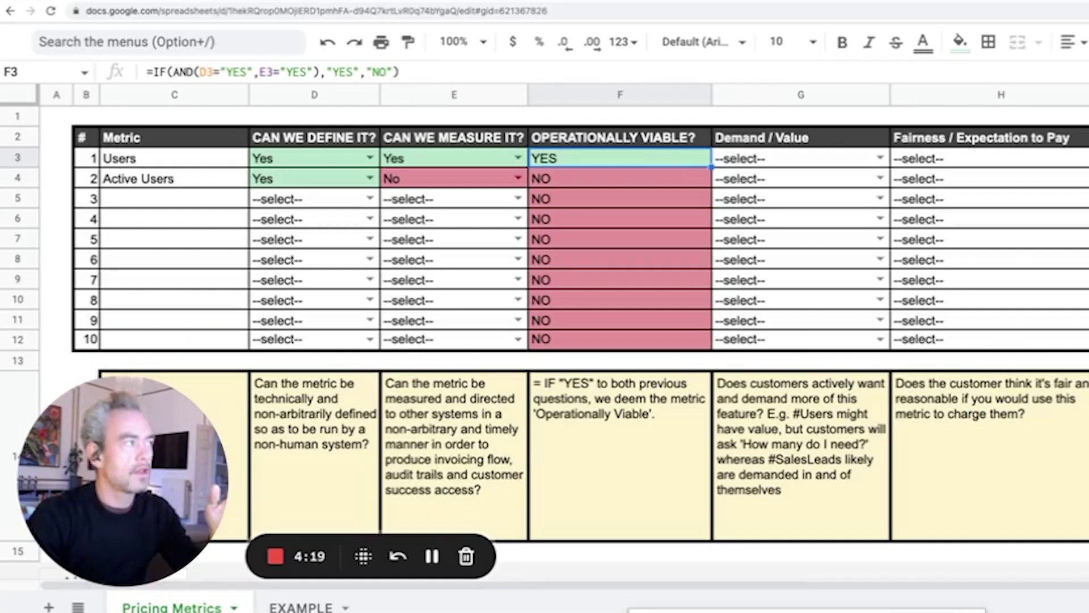
# - Change the Active Users measure rating to Yes so it also shows YES
pyautogui.press('Left')
pyautogui.press('Down')
pyautogui.press('Return')
pyautogui.press('Up')
pyautogui.press('Return')
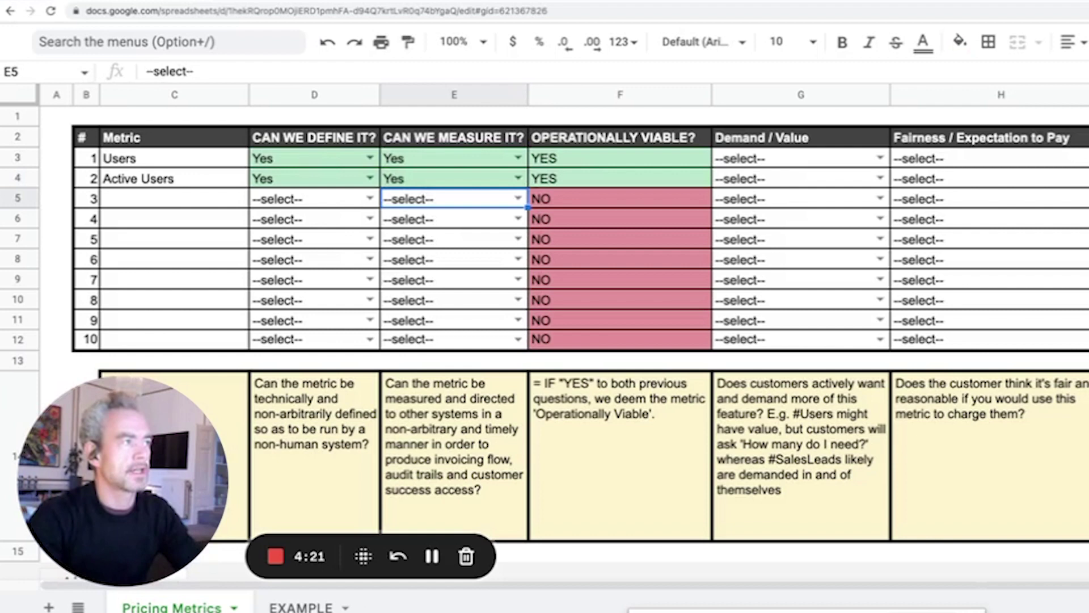
pyautogui.press('Up')
pyautogui.press('Right')
pyautogui.press('Right')
pyautogui.press('Up')
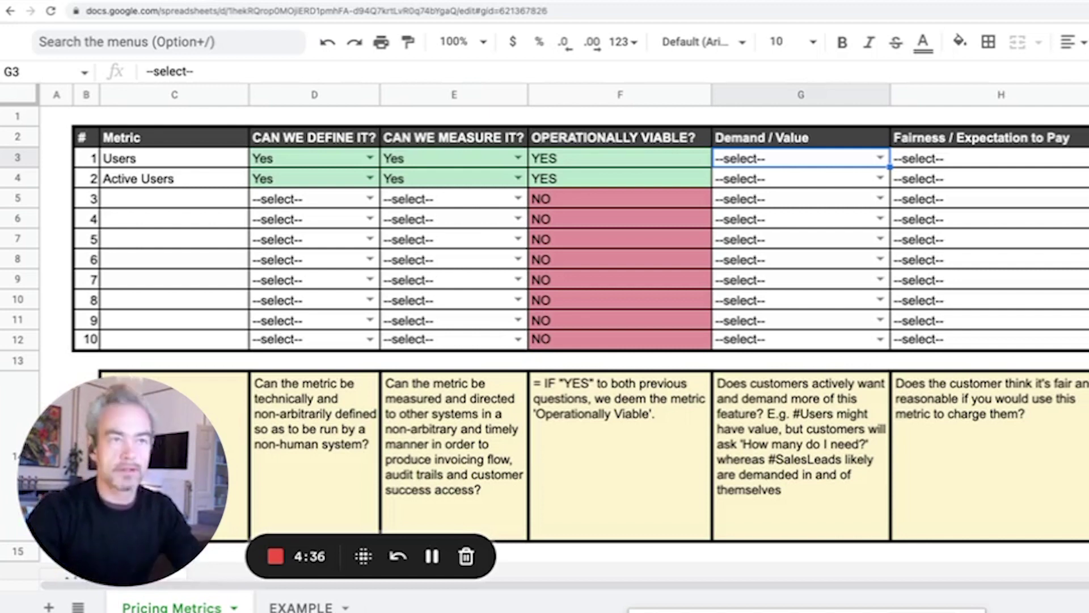
pyautogui.press('Down')
pyautogui.press('Down')
pyautogui.press('Left')
pyautogui.press('Left')
pyautogui.press('Left')
pyautogui.press('Left')
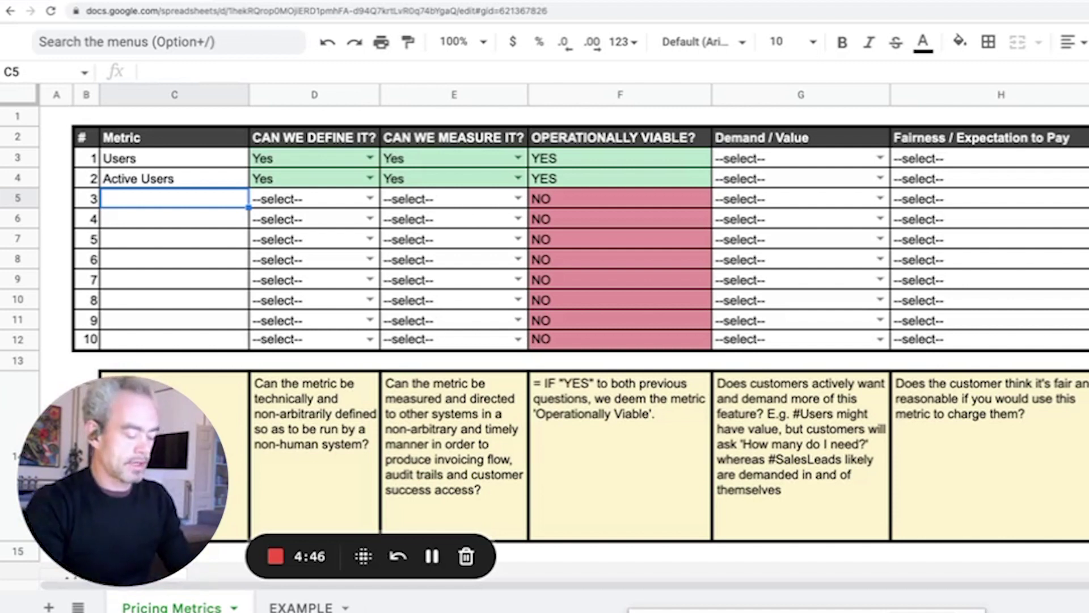
# - Enter 'Candidates Hired' as the third metric in C5
pyautogui.write('Candidates jho')
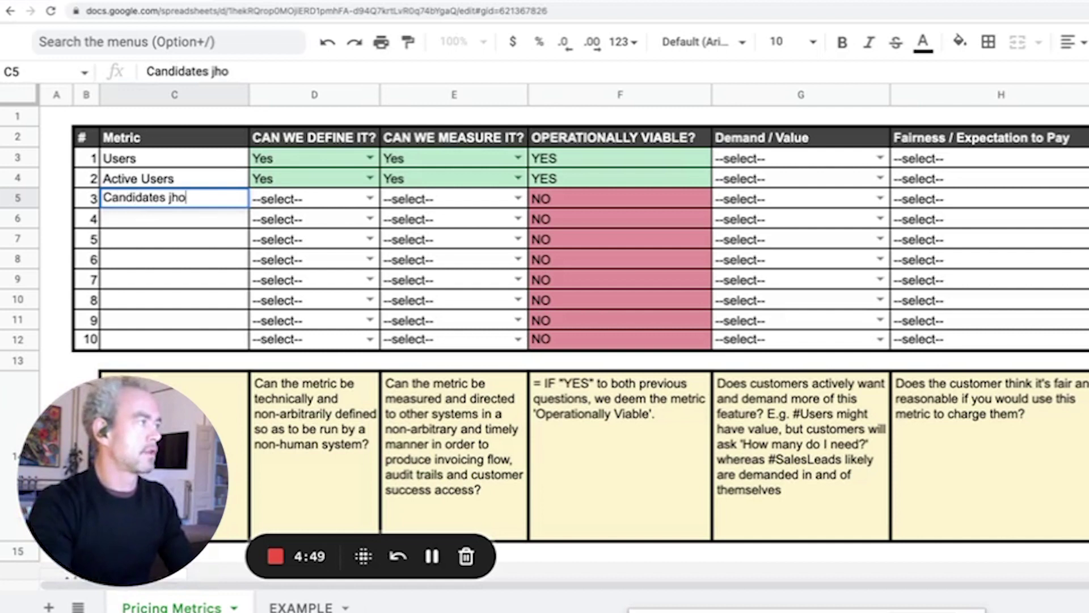
pyautogui.press('BackSpace')
pyautogui.press('BackSpace')
pyautogui.press('BackSpace')
pyautogui.write('Hired')
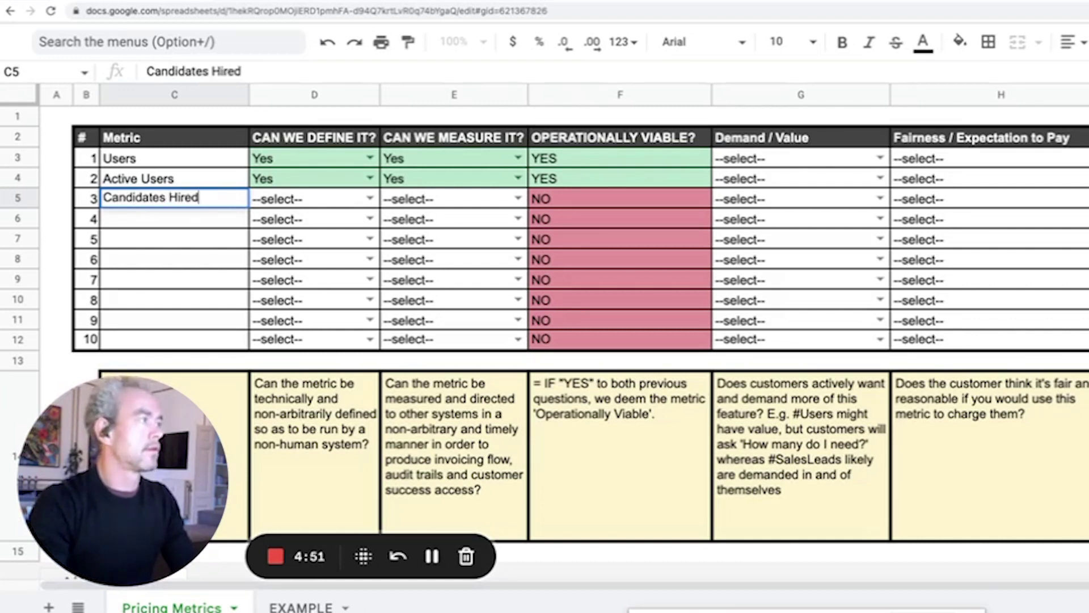
pyautogui.press('Return')
# - Rate Candidates Hired Yes for define and measure, making it operationally viable
pyautogui.press('Up')
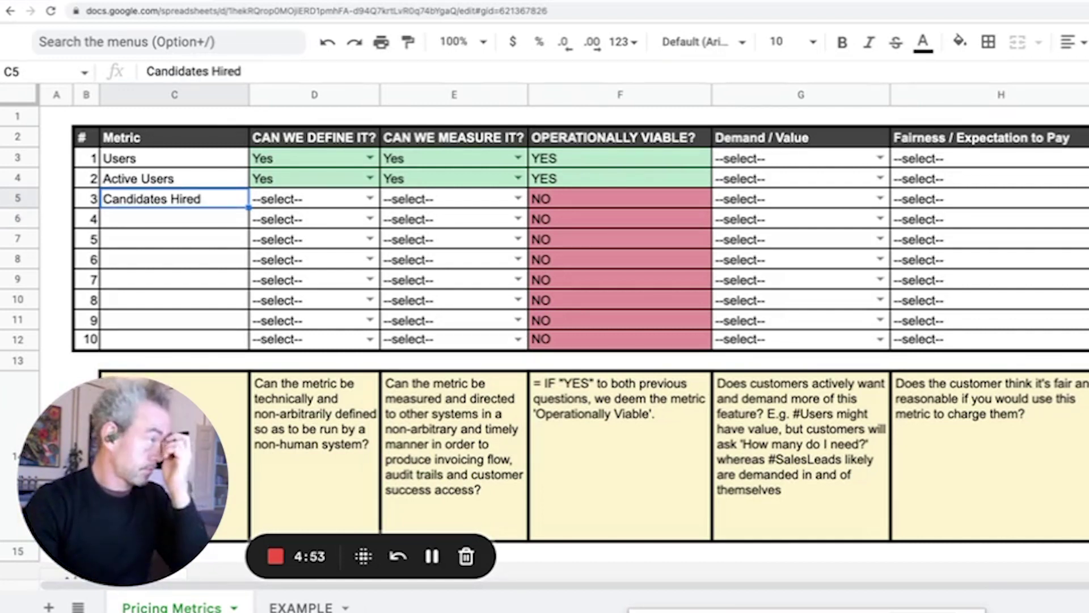
pyautogui.press('Right')
pyautogui.press('Return')
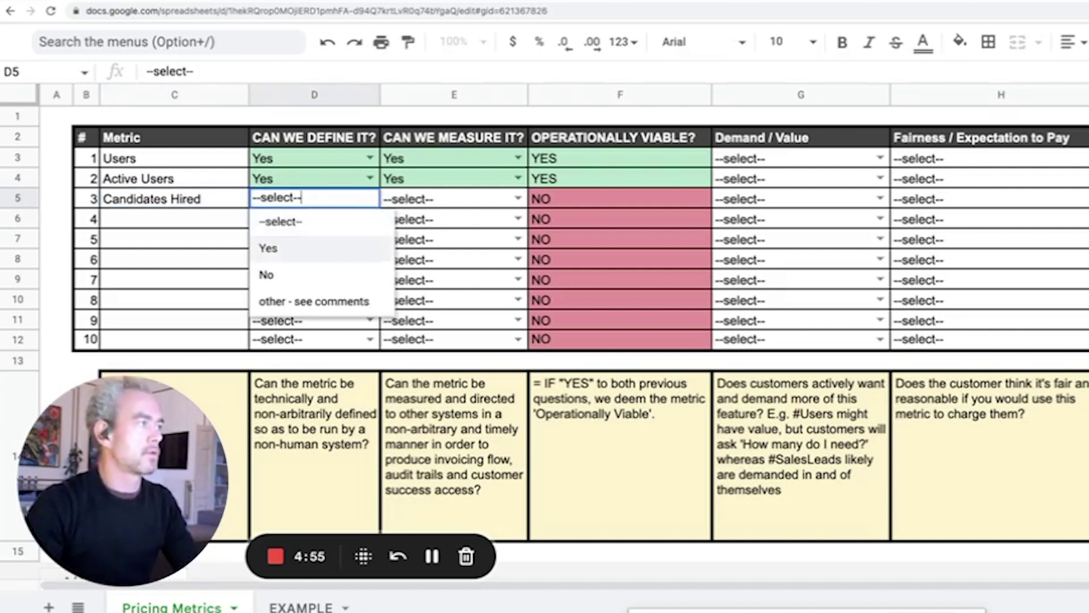
pyautogui.press('Down')
pyautogui.press('Return')
pyautogui.press('Right')
pyautogui.press('Return')
pyautogui.press('Down')
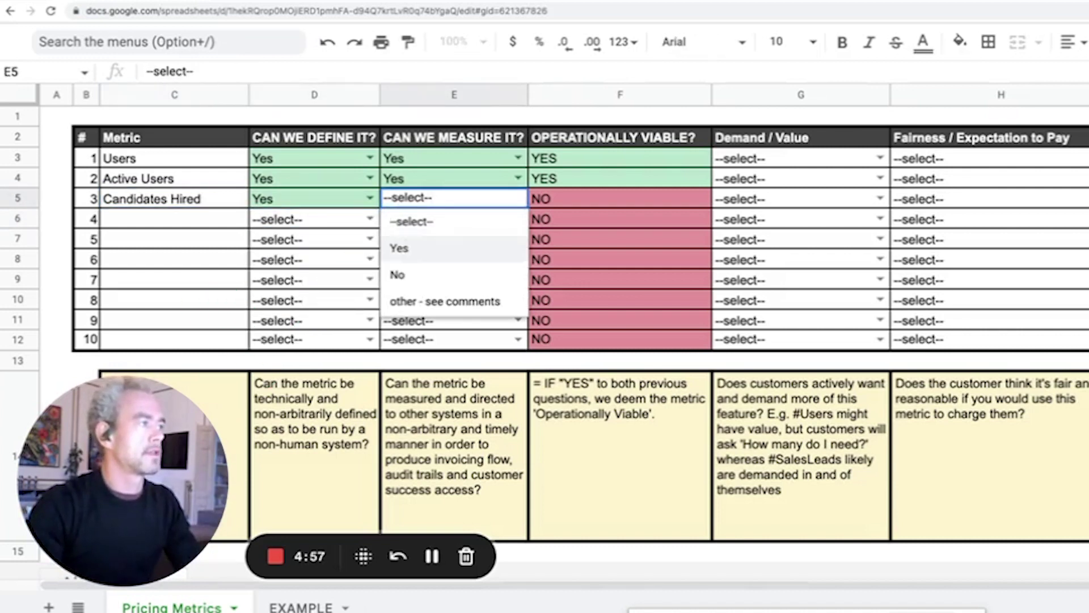
pyautogui.press('Return')
pyautogui.press('Right')
pyautogui.press('Right')
pyautogui.press('Up')
pyautogui.press('Up')
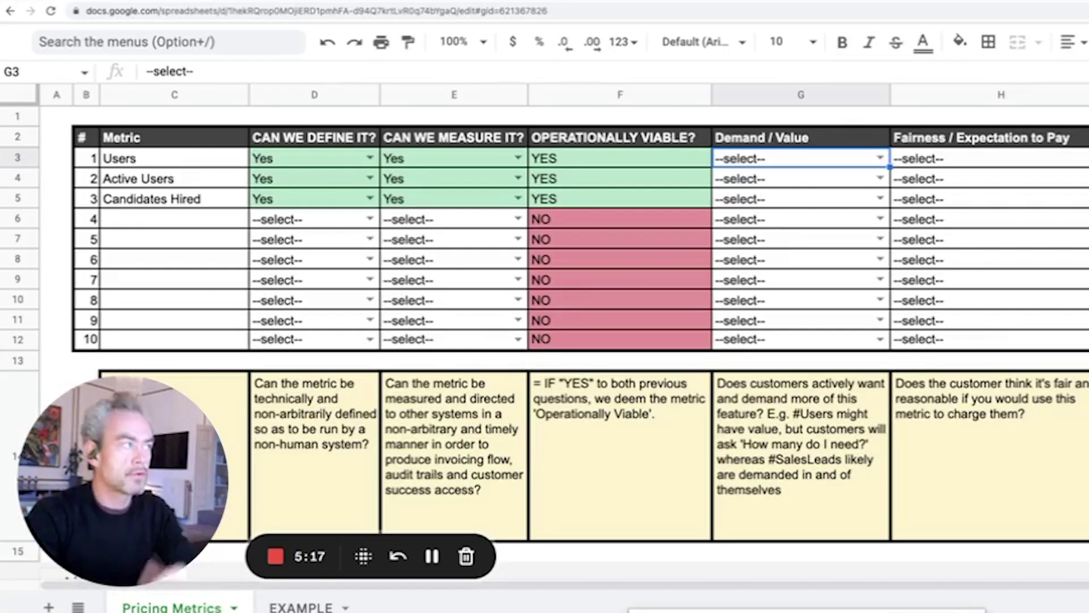
pyautogui.click(794, 179)
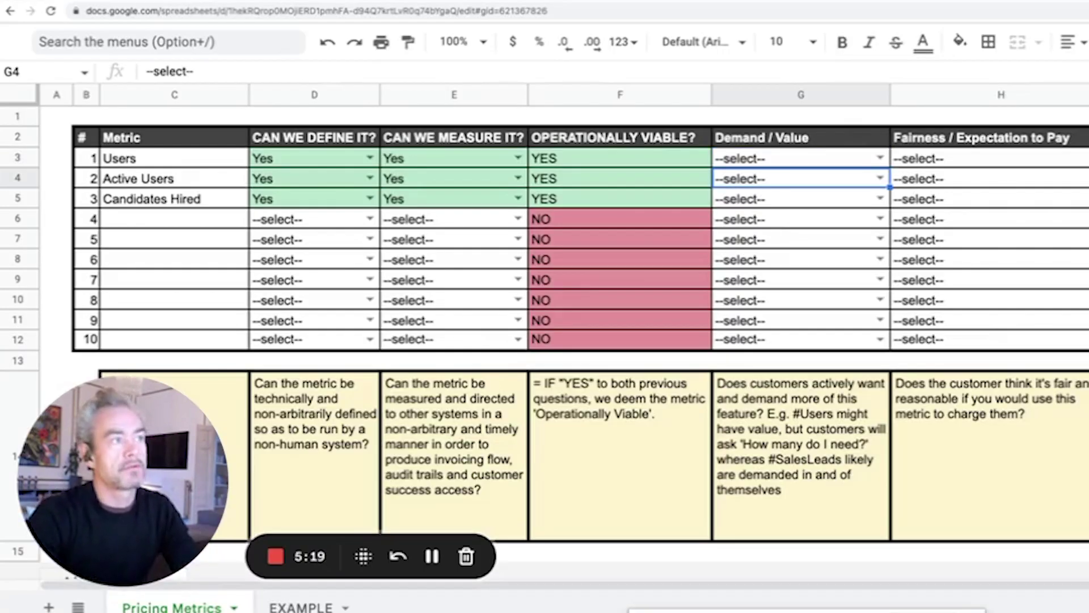
pyautogui.click(794, 159)
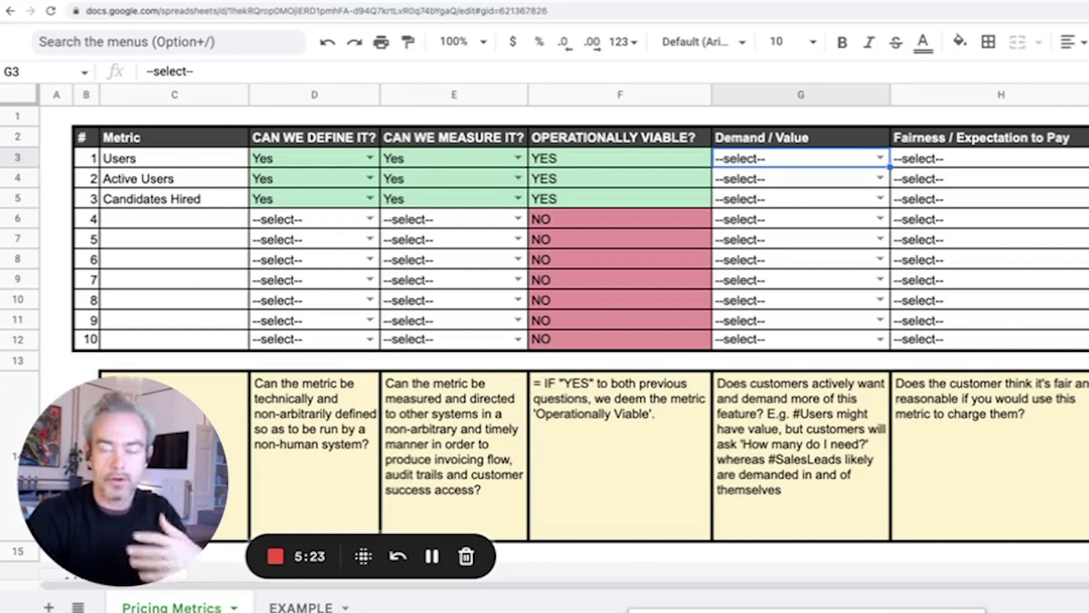
pyautogui.click(794, 179)
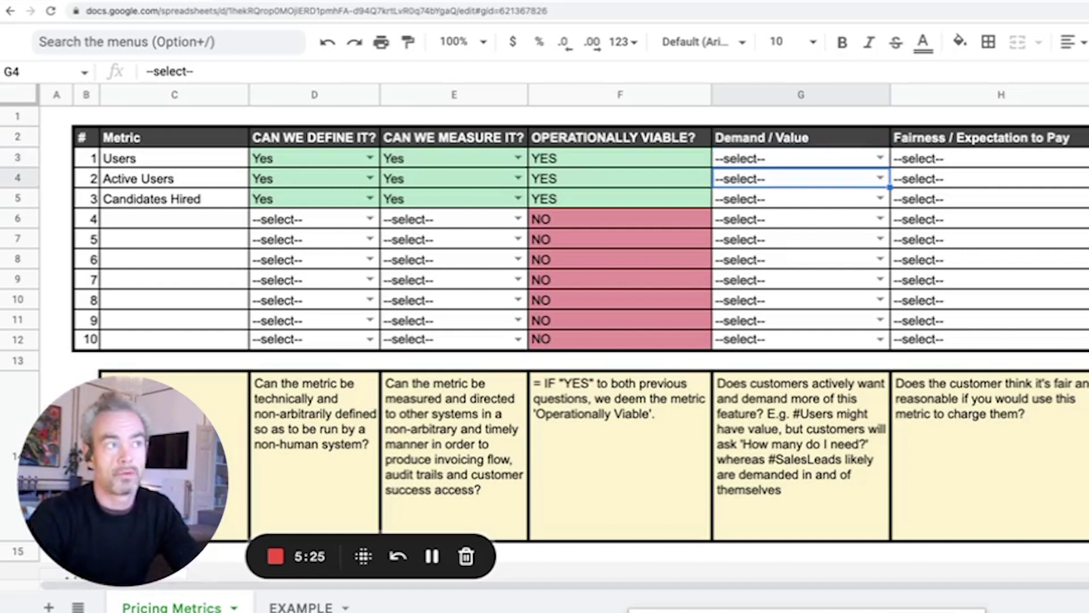
pyautogui.click(795, 158)
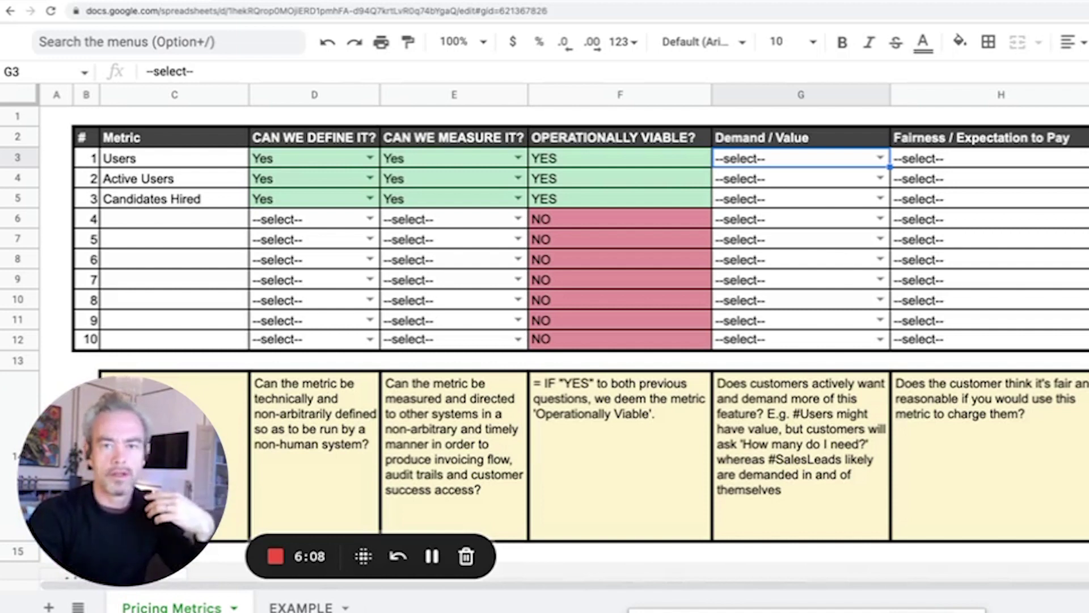
# - Give Users a Demand / Value rating of 2
pyautogui.press('Return')
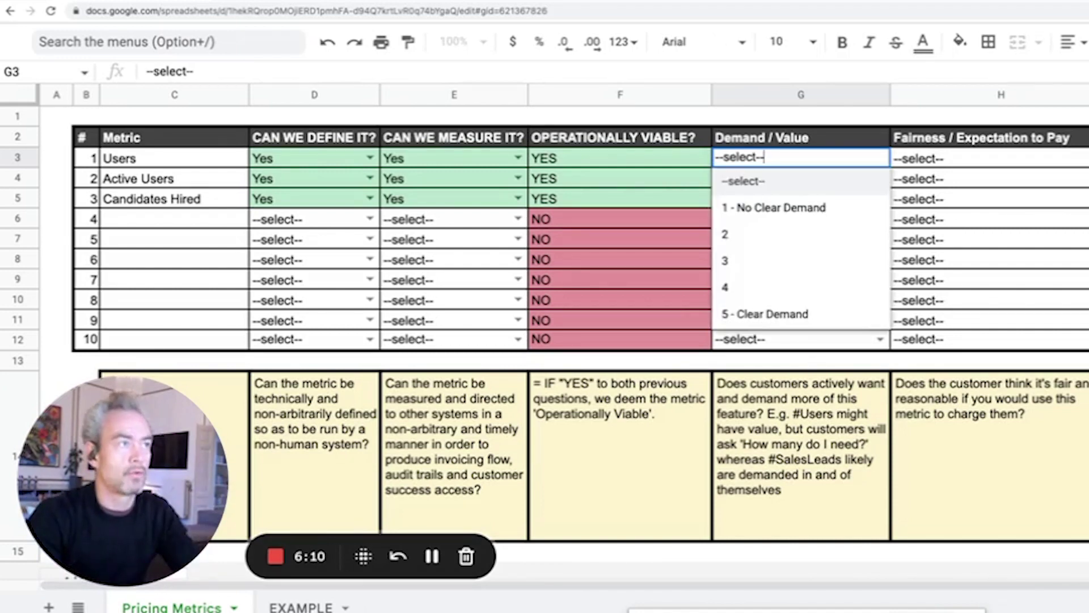
pyautogui.press('Down')
pyautogui.press('Down')
pyautogui.press('Down')
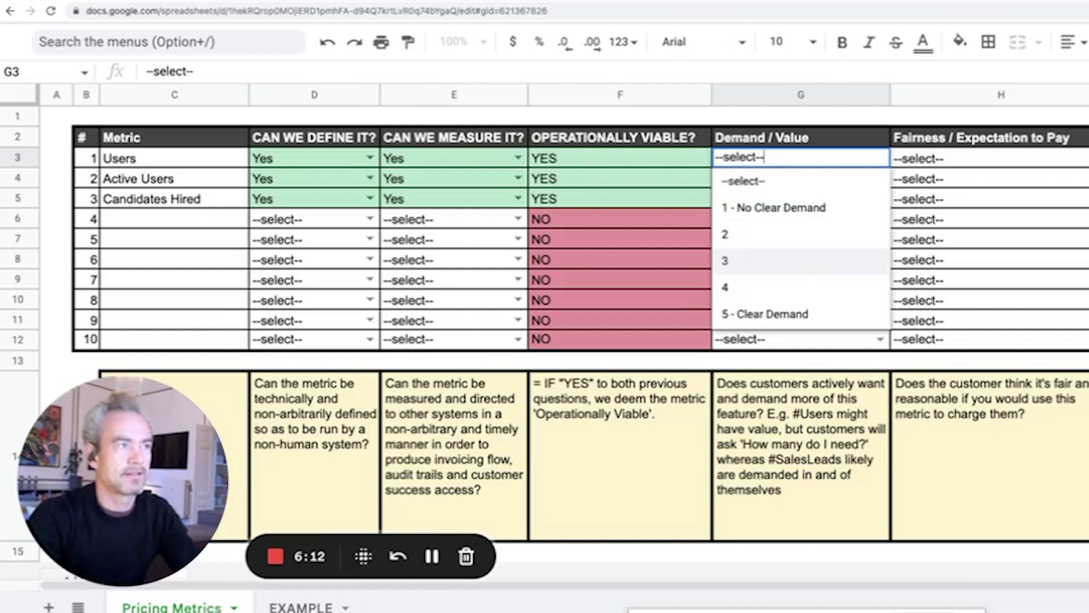
pyautogui.press('Up')
pyautogui.press('Up')
pyautogui.press('Down')
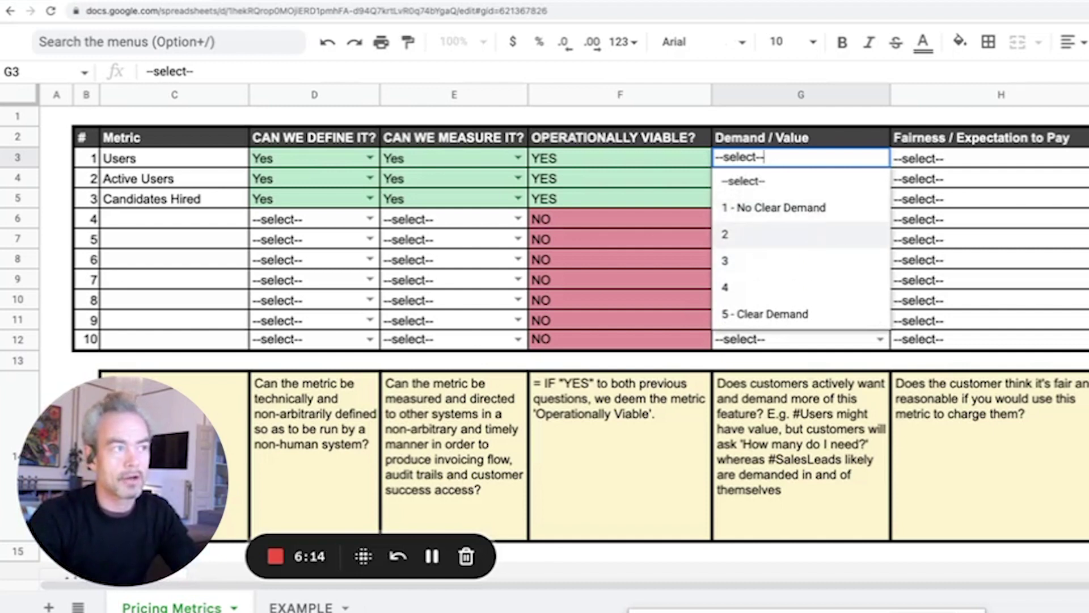
pyautogui.press('Down')
pyautogui.press('Down')
pyautogui.press('Down')
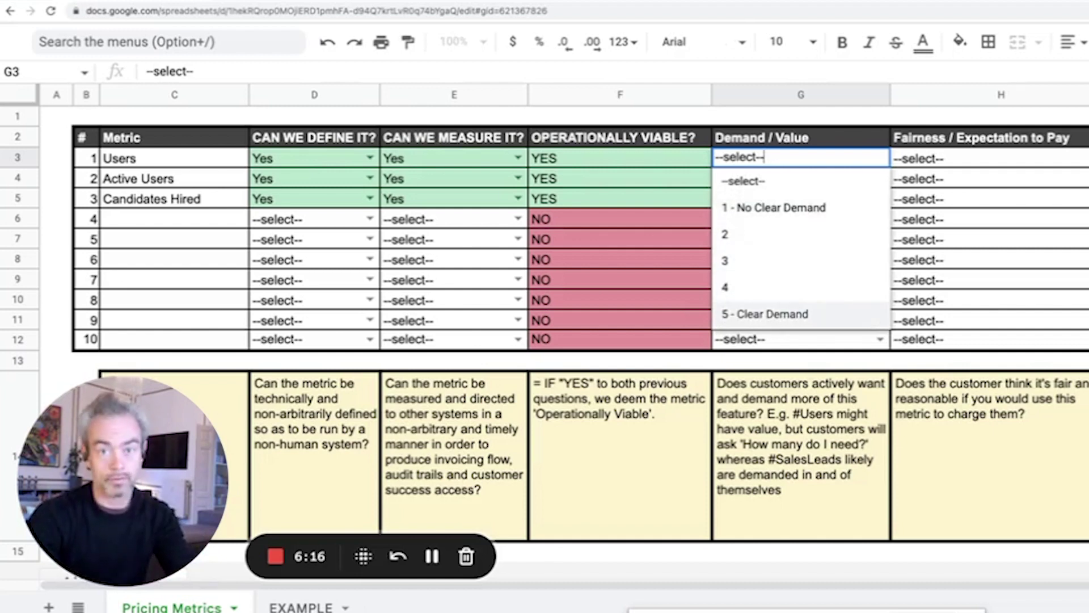
pyautogui.press('Up')
pyautogui.press('Up')
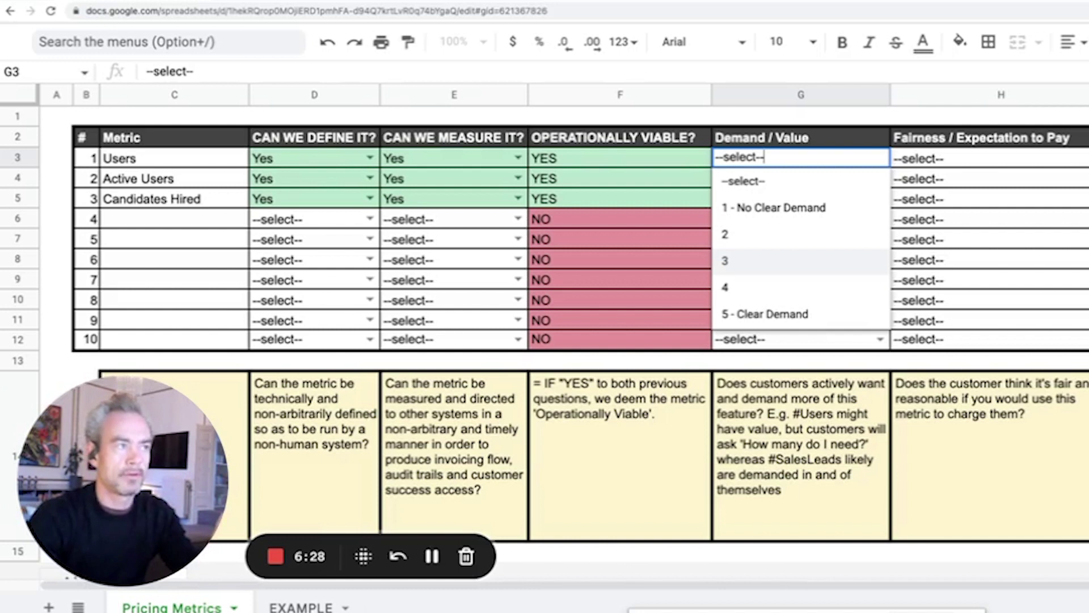
pyautogui.press('Up')
pyautogui.press('Return')
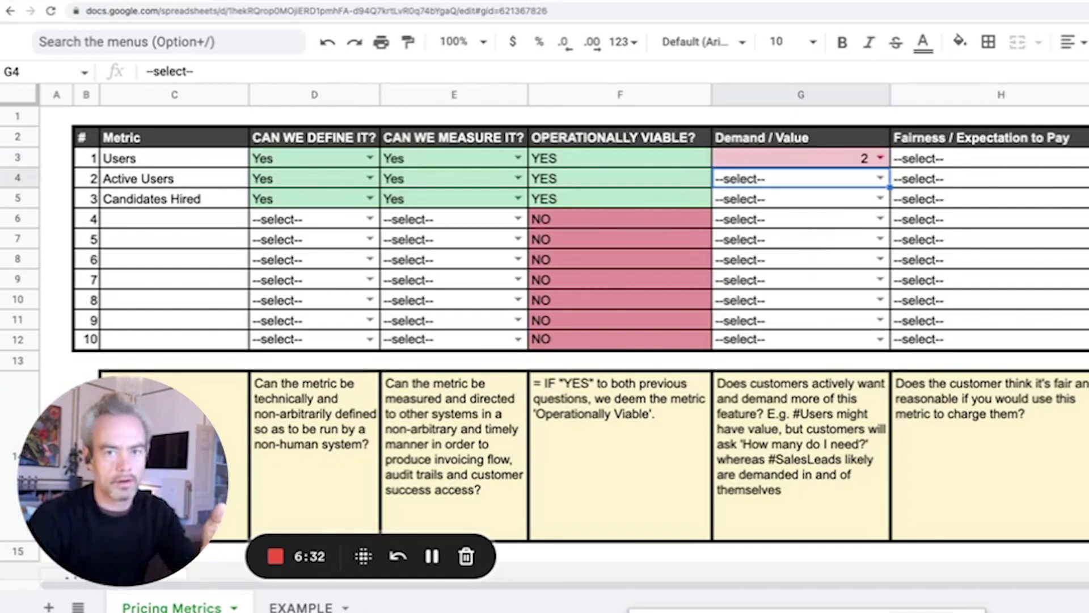
# - Rate Active Users 3 and Candidates Hired '5 - Clear Demand' for Demand / Value
pyautogui.press('Down')
pyautogui.press('Up')
pyautogui.press('Return')
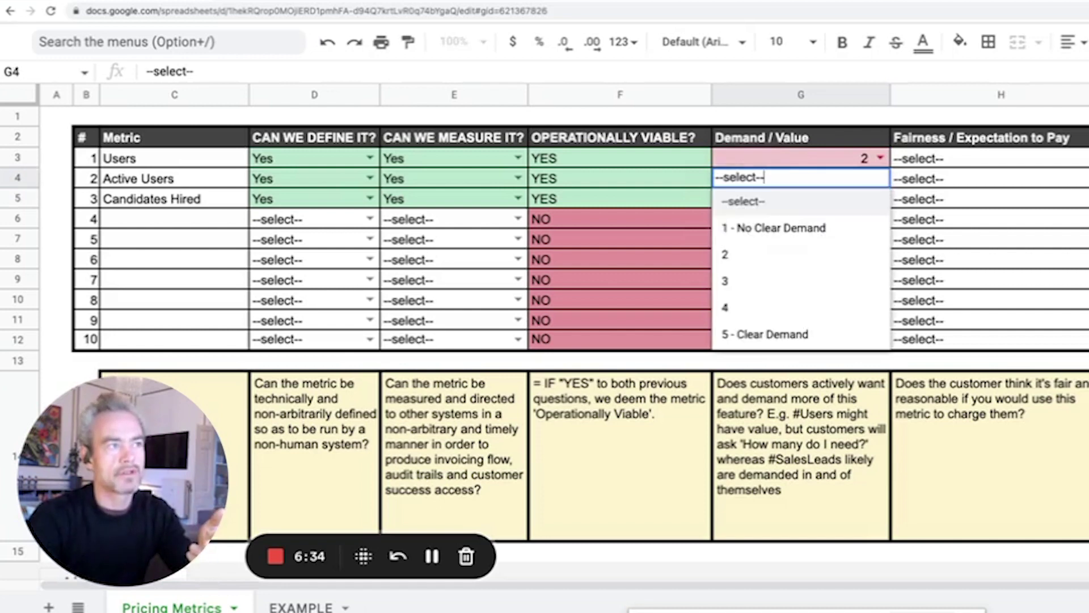
pyautogui.press('Down')
pyautogui.press('Down')
pyautogui.press('Down')
pyautogui.press('Return')
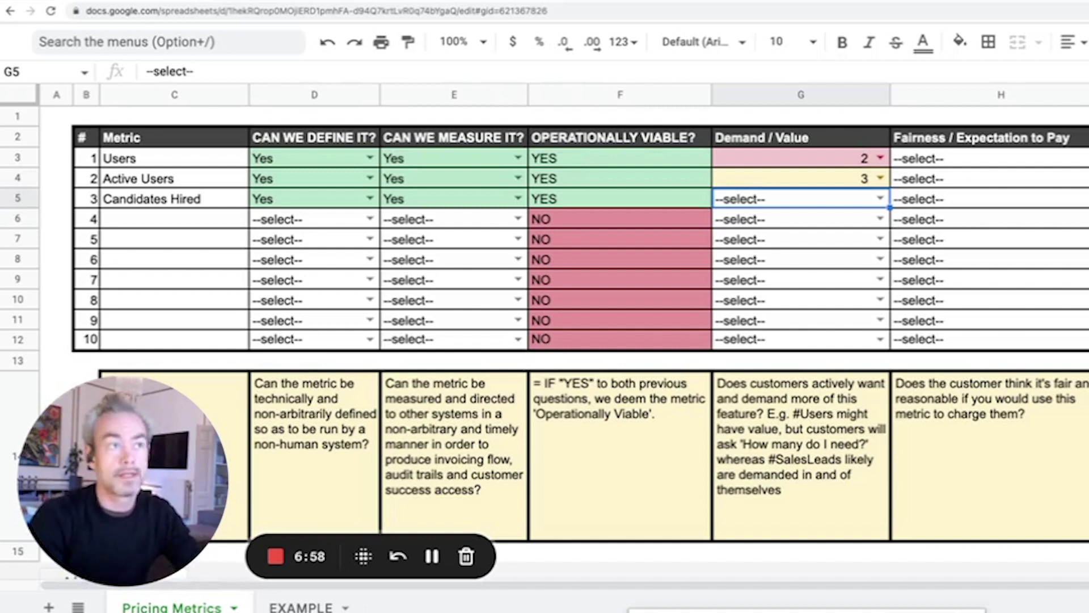
pyautogui.press('Return')
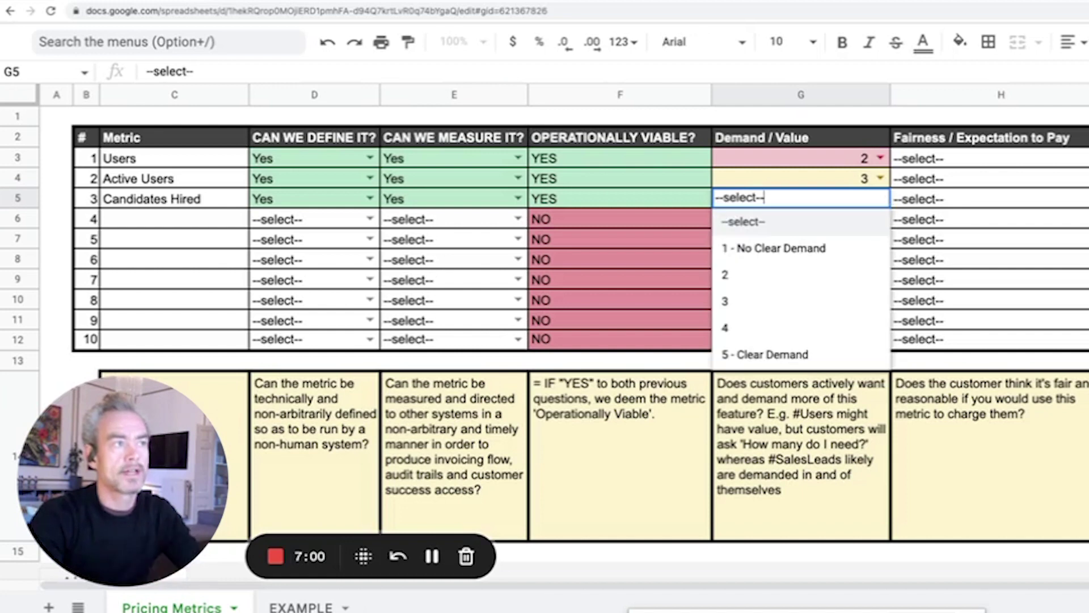
pyautogui.press('Down')
pyautogui.press('Down')
pyautogui.press('Down')
pyautogui.press('Down')
pyautogui.press('Down')
pyautogui.press('Return')
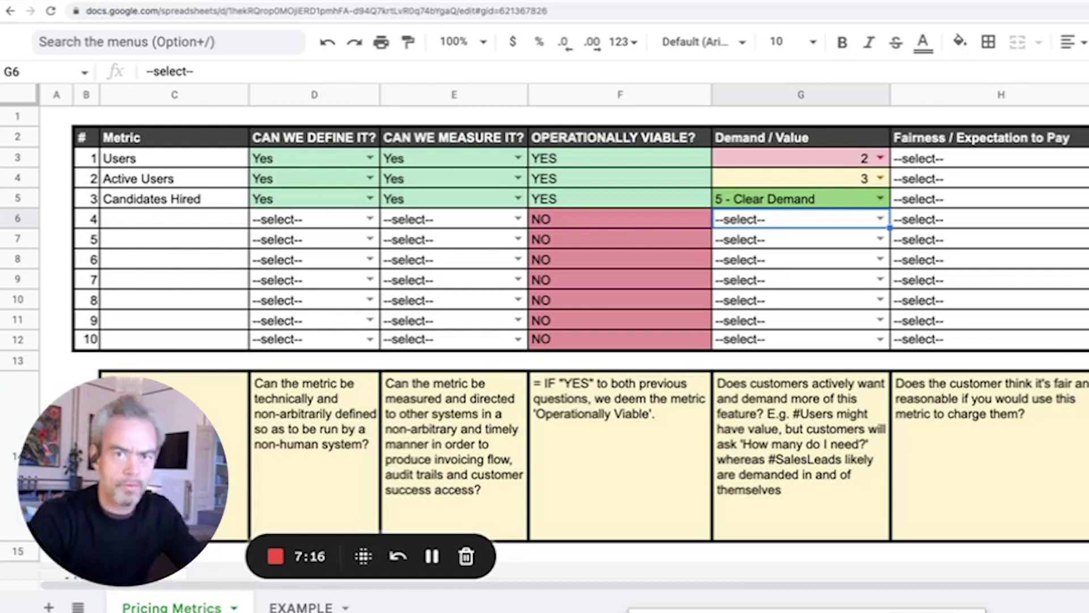
pyautogui.press('Up')
pyautogui.press('Up')
pyautogui.press('Up')
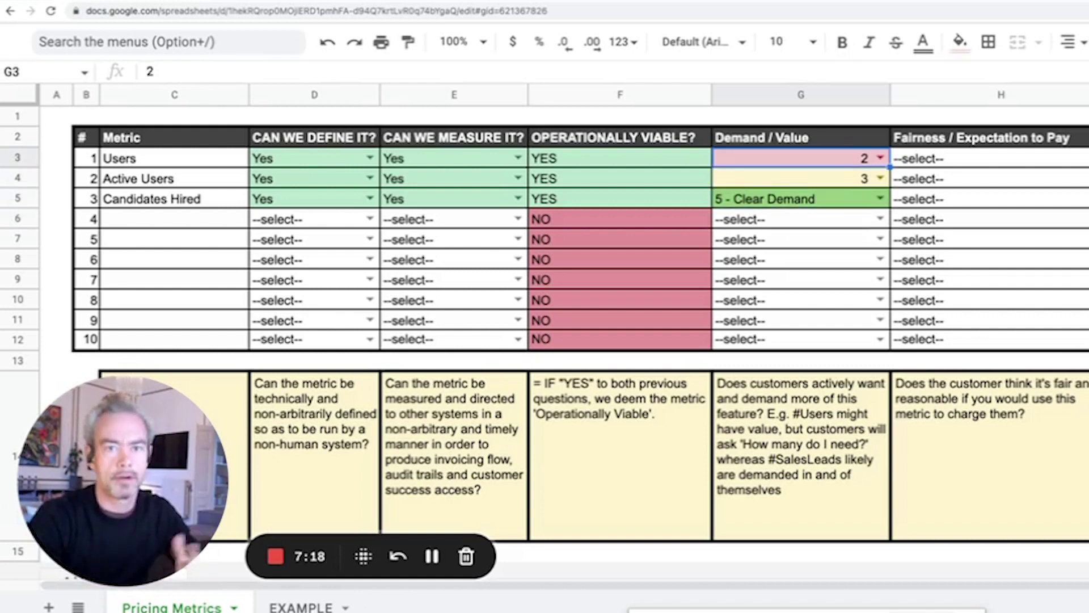
# - Rate Fairness / Expectation to Pay as 4 for both Users and Active Users
pyautogui.press('Right')
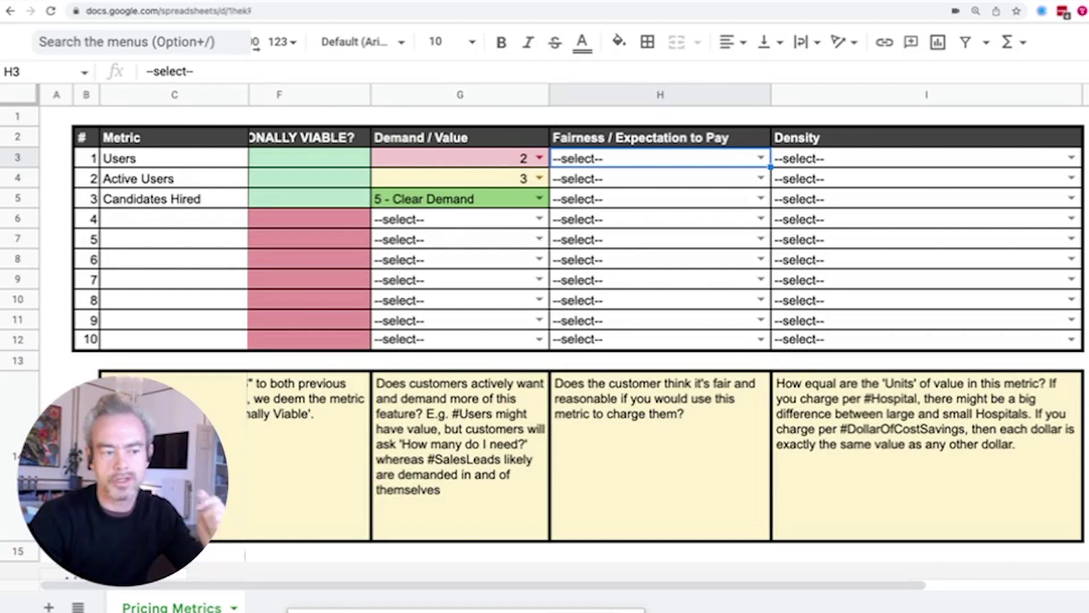
pyautogui.click(658, 179)
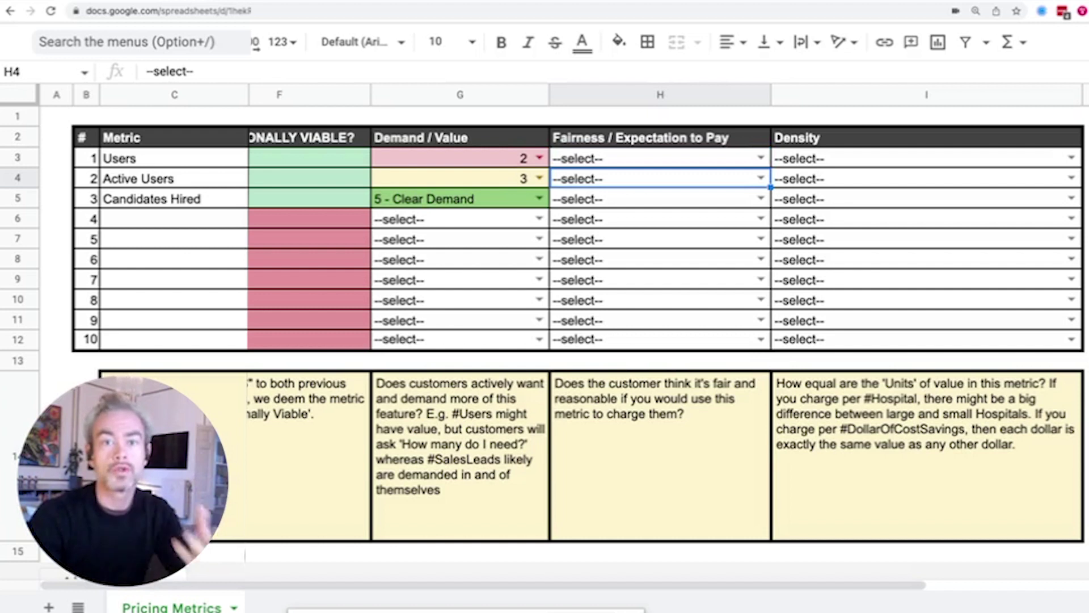
pyautogui.click(658, 158)
pyautogui.press('Return')
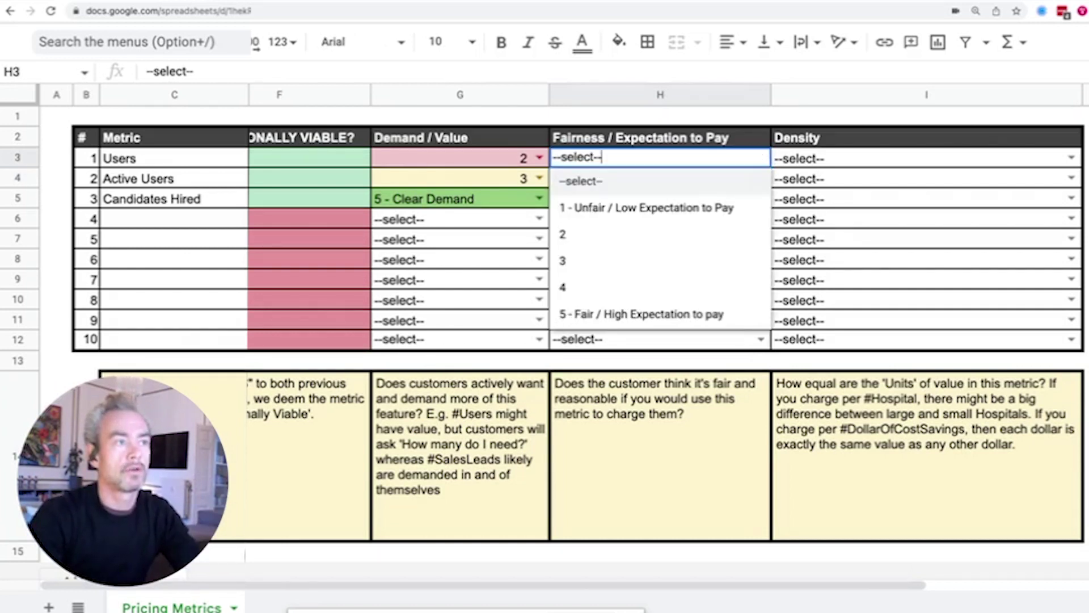
pyautogui.press('Down')
pyautogui.press('Down')
pyautogui.press('Down')
pyautogui.press('Down')
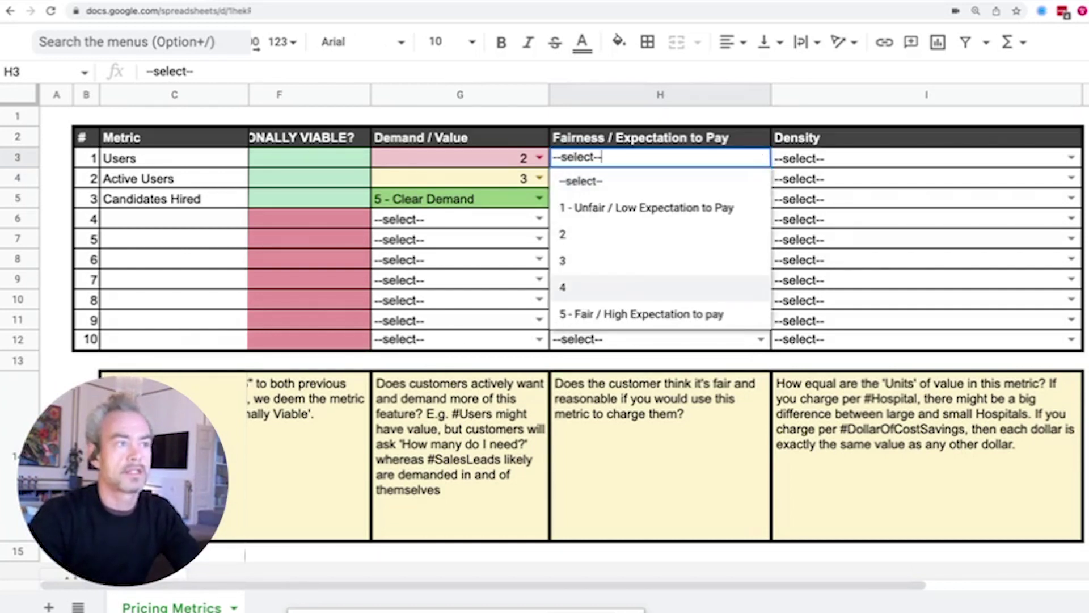
pyautogui.press('Return')
pyautogui.press('Down')
pyautogui.press('Up')
pyautogui.press('Return')
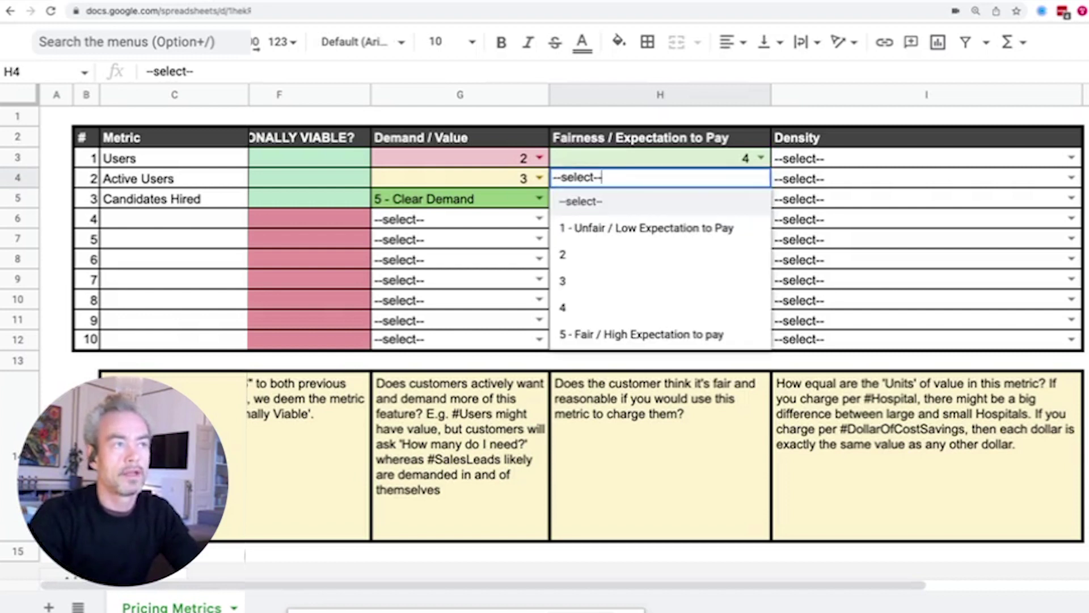
pyautogui.press('Down')
pyautogui.press('Down')
pyautogui.press('Down')
pyautogui.press('Down')
pyautogui.press('Return')
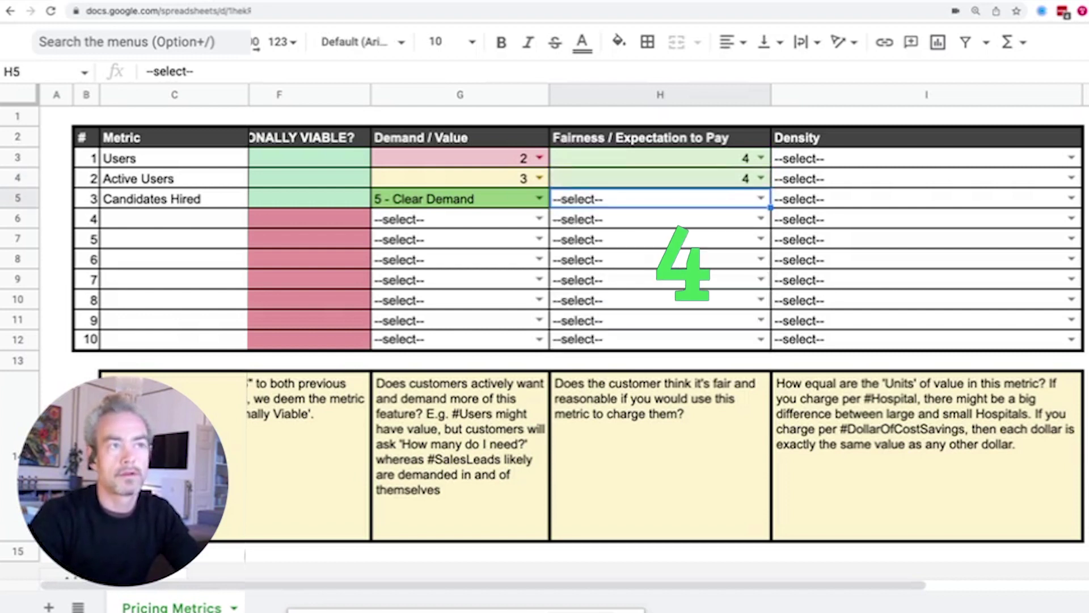
# - Raise Users to '5 - Fair / High Expectation to pay' and give Candidates Hired 5
pyautogui.press('Up')
pyautogui.press('Up')
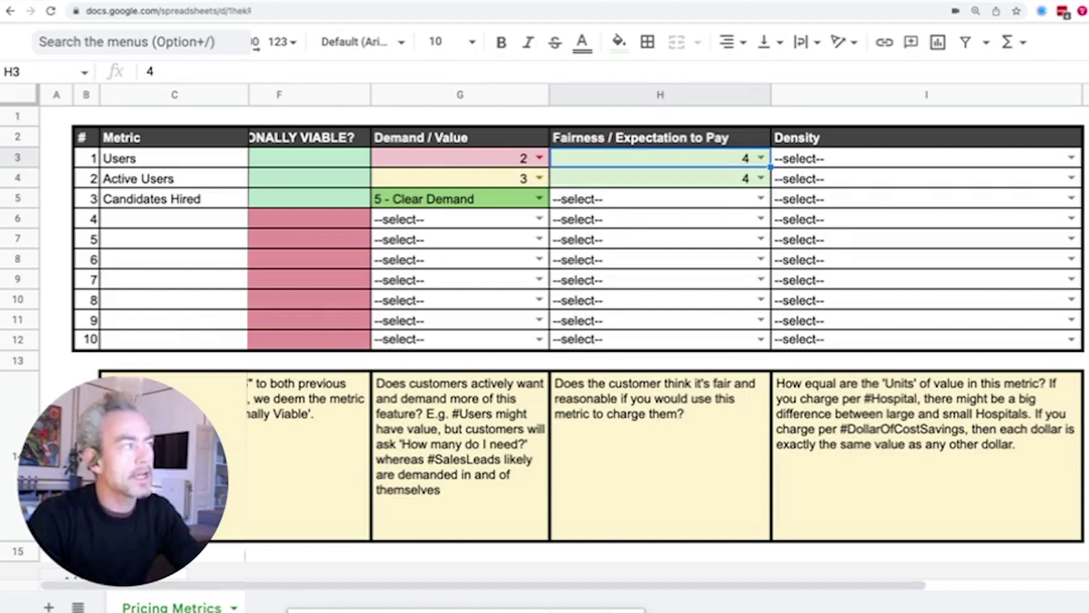
pyautogui.press('Return')
pyautogui.press('Down')
pyautogui.press('Down')
pyautogui.press('Down')
pyautogui.press('Down')
pyautogui.press('Down')
pyautogui.press('Return')
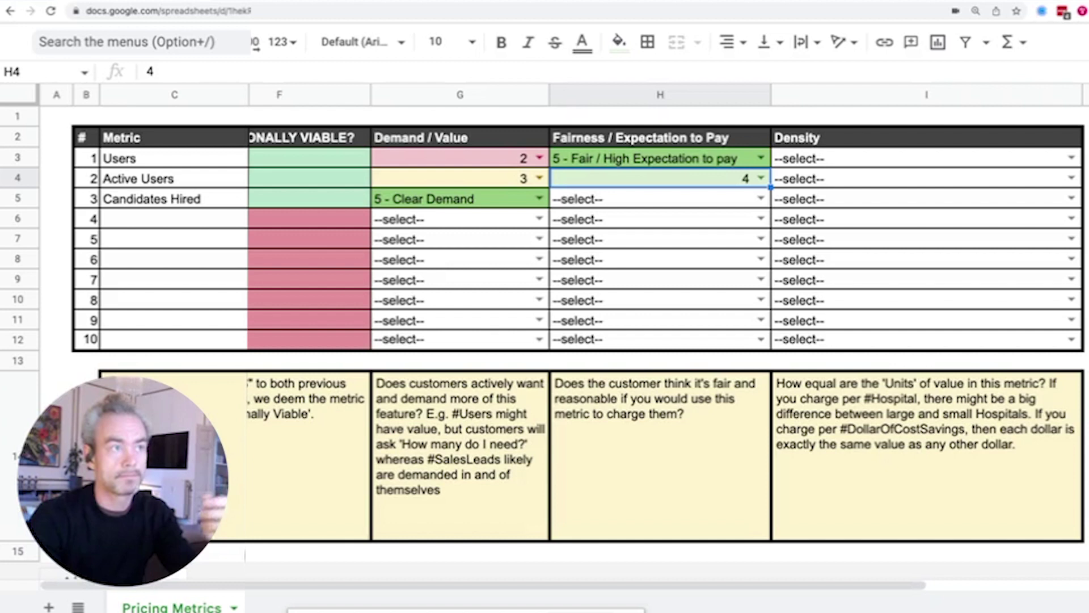
pyautogui.click(658, 199)
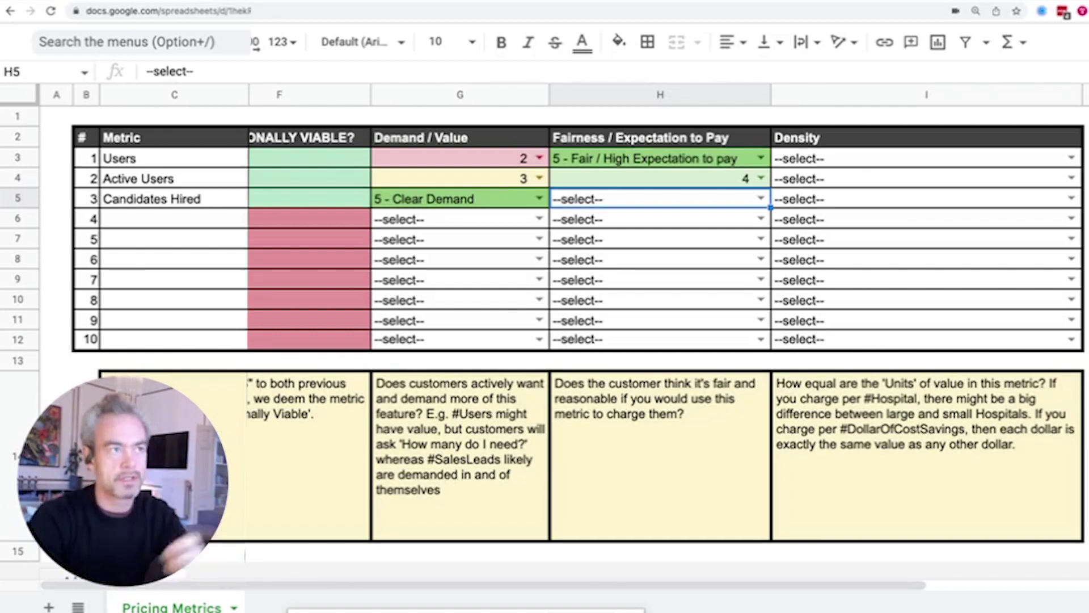
pyautogui.press('Return')
pyautogui.press('Down')
pyautogui.press('Down')
pyautogui.press('Down')
pyautogui.press('Down')
pyautogui.press('Down')
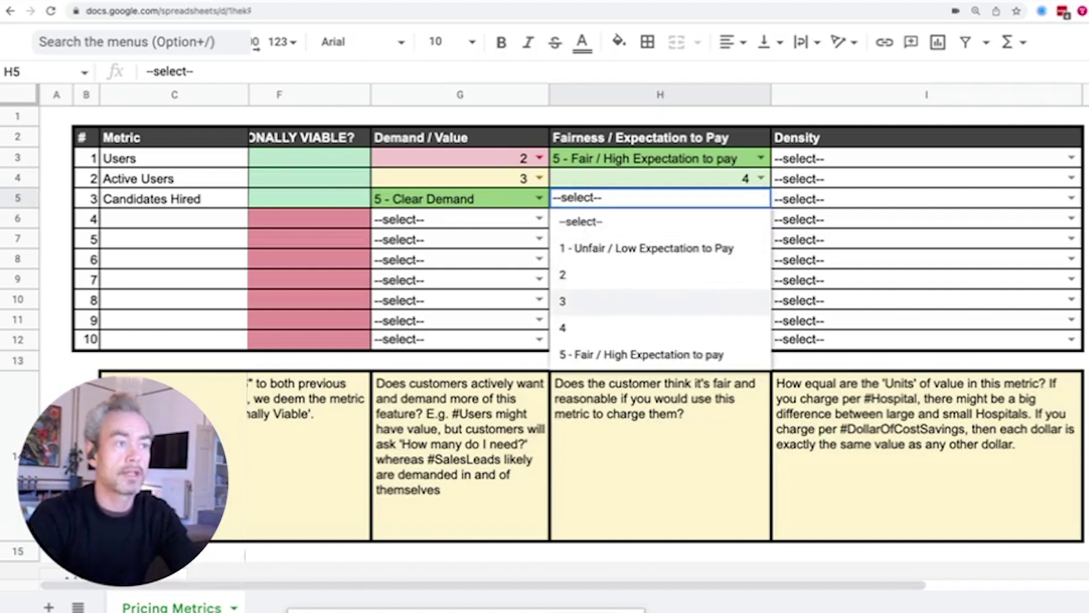
pyautogui.press('Return')
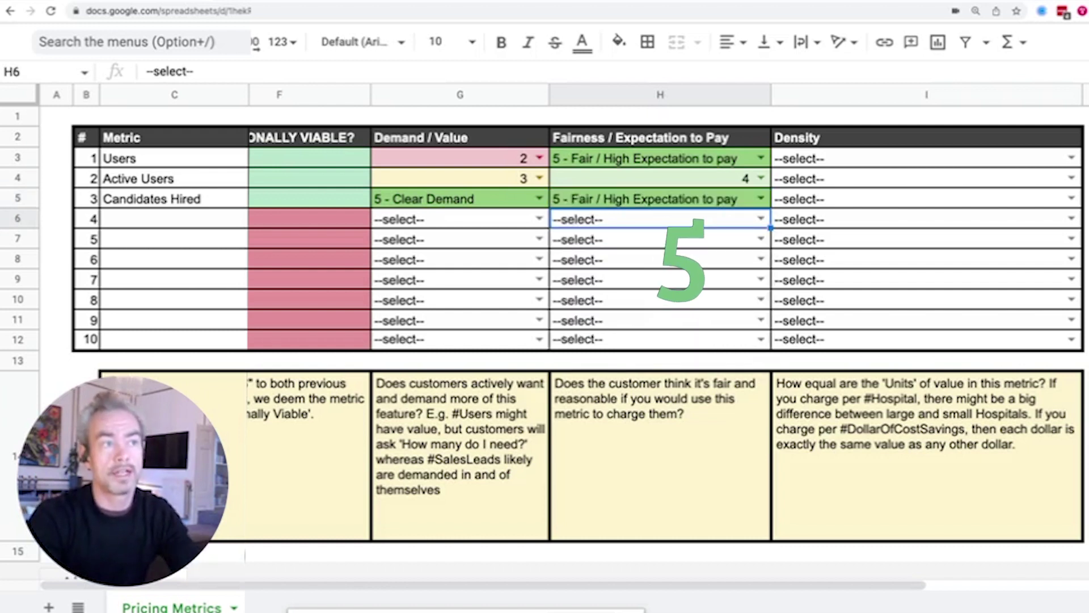
pyautogui.click(658, 199)
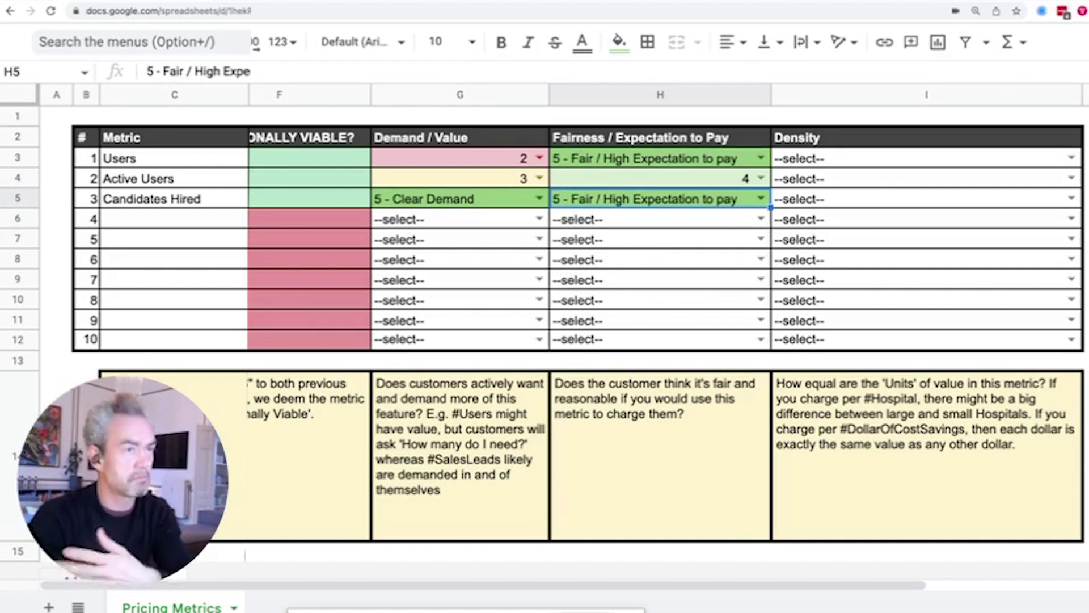
pyautogui.hscroll(1, 585, 341)
# - Set the Active Users Density rating in I4 to 4
pyautogui.click(862, 197)
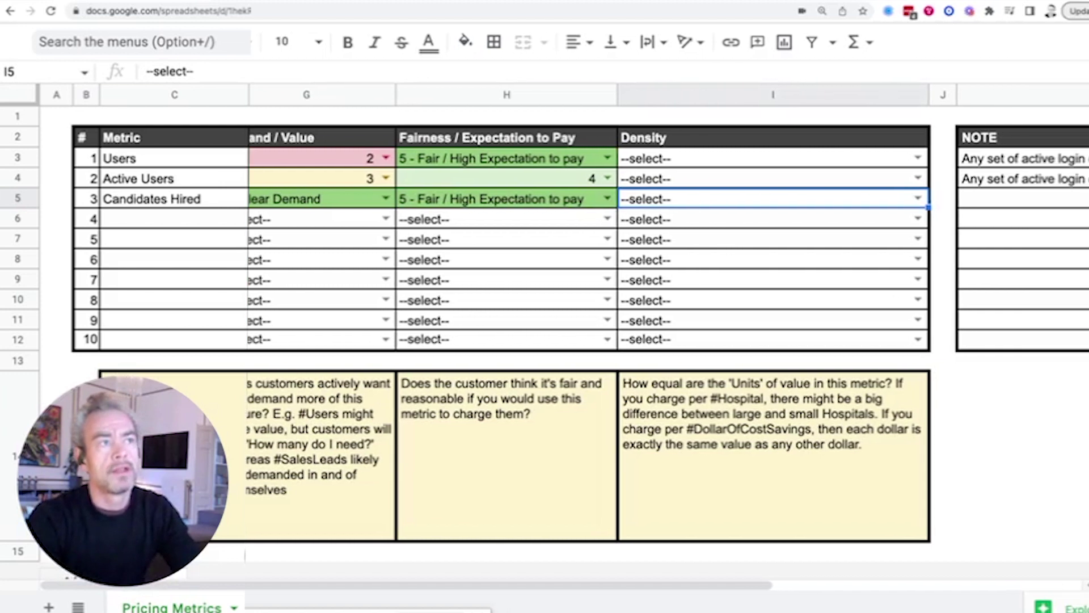
pyautogui.click(763, 178)
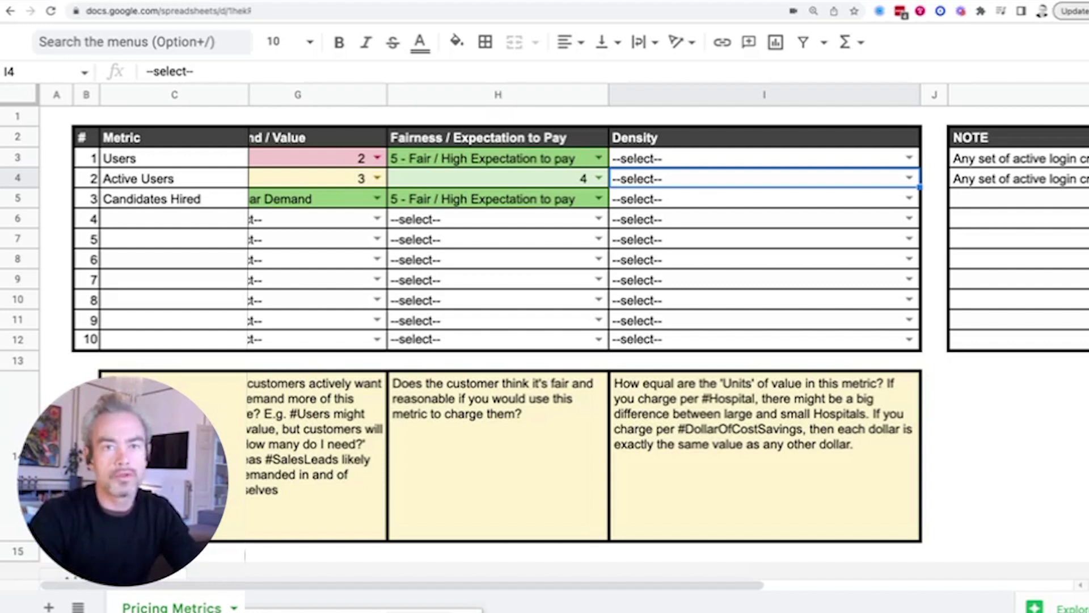
pyautogui.click(760, 158)
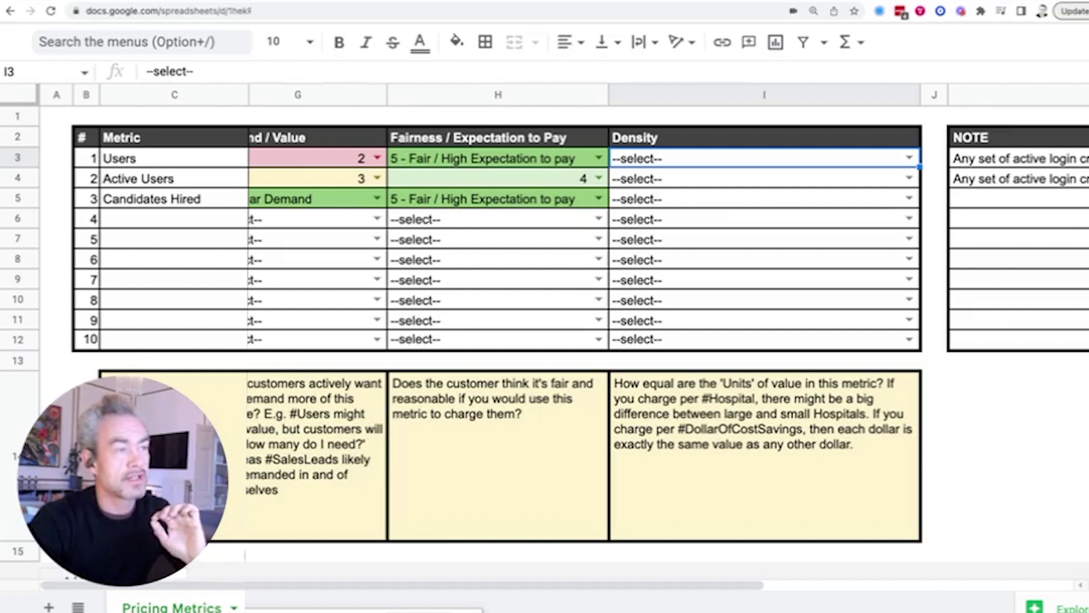
pyautogui.press('Down')
pyautogui.press('Return')
pyautogui.press('Down')
pyautogui.press('Down')
pyautogui.press('Down')
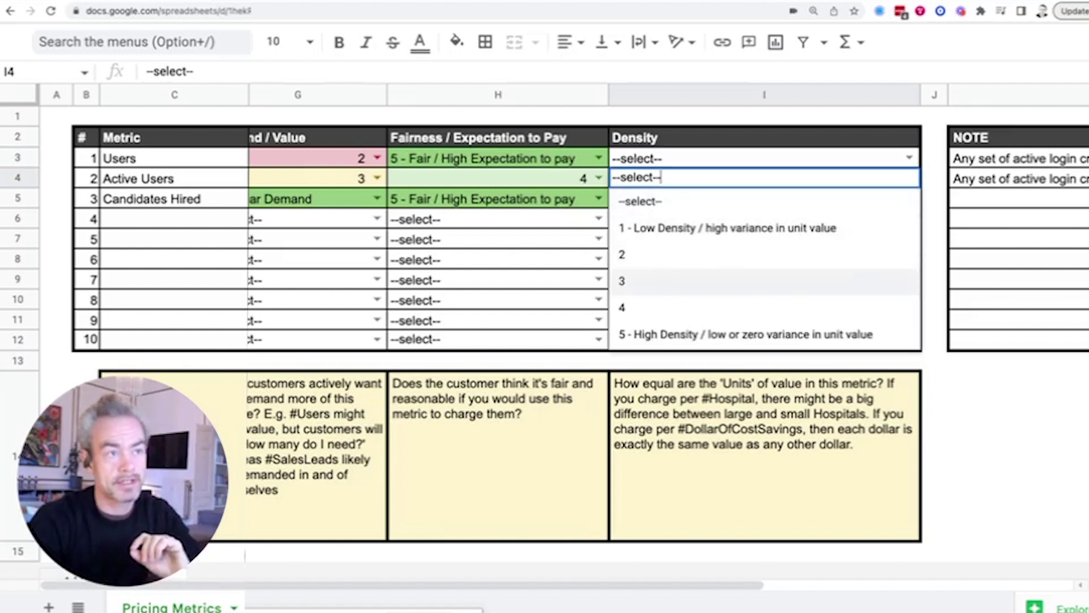
pyautogui.press('Down')
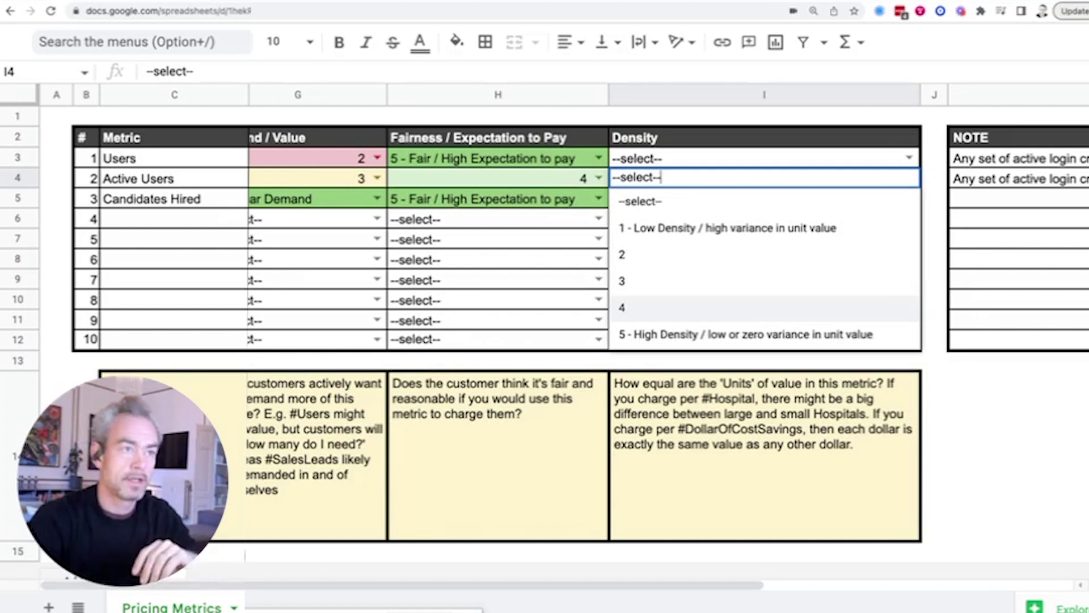
pyautogui.press('Return')
# - Set the Users Density rating in I3 to 3
pyautogui.press('Up')
pyautogui.press('Up')
pyautogui.press('Return')
pyautogui.press('Down')
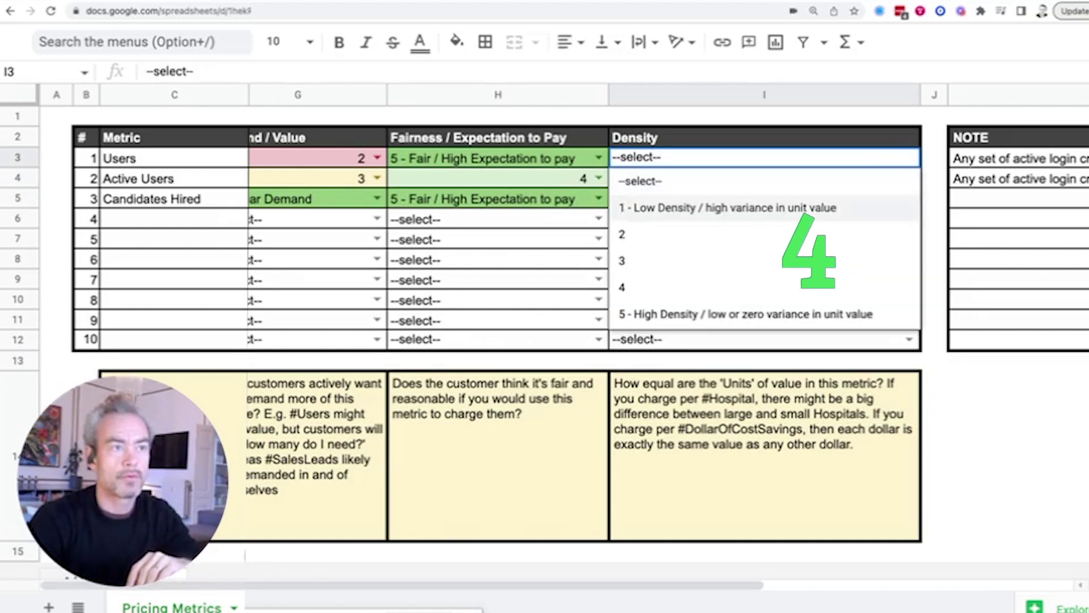
pyautogui.press('Down')
pyautogui.press('Down')
pyautogui.press('Return')
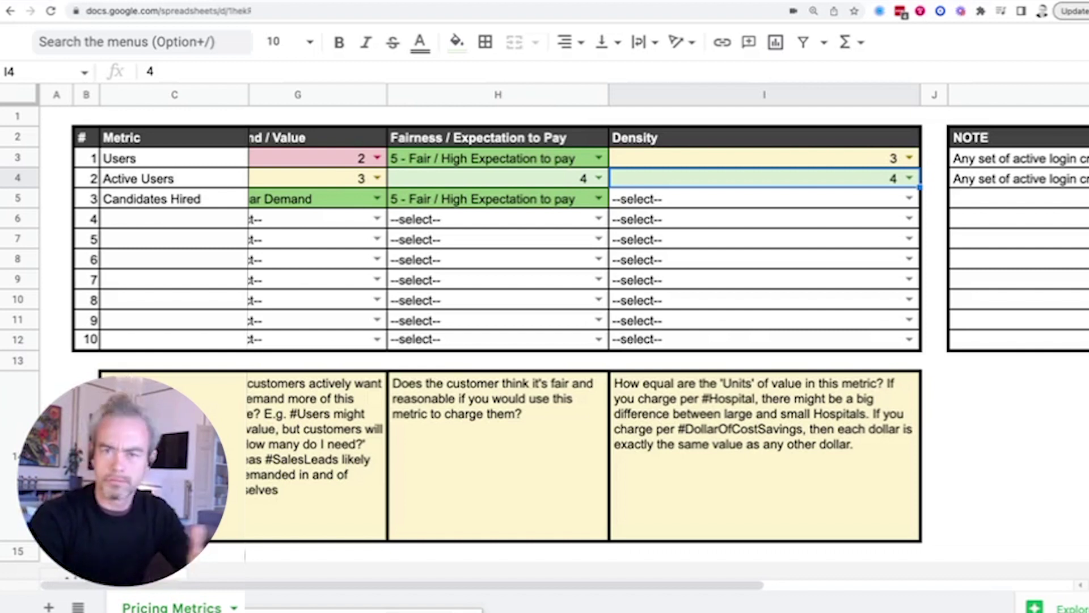
# - Choose 4 from the Density dropdown in I5 for Candidates Hired
pyautogui.click(760, 199)
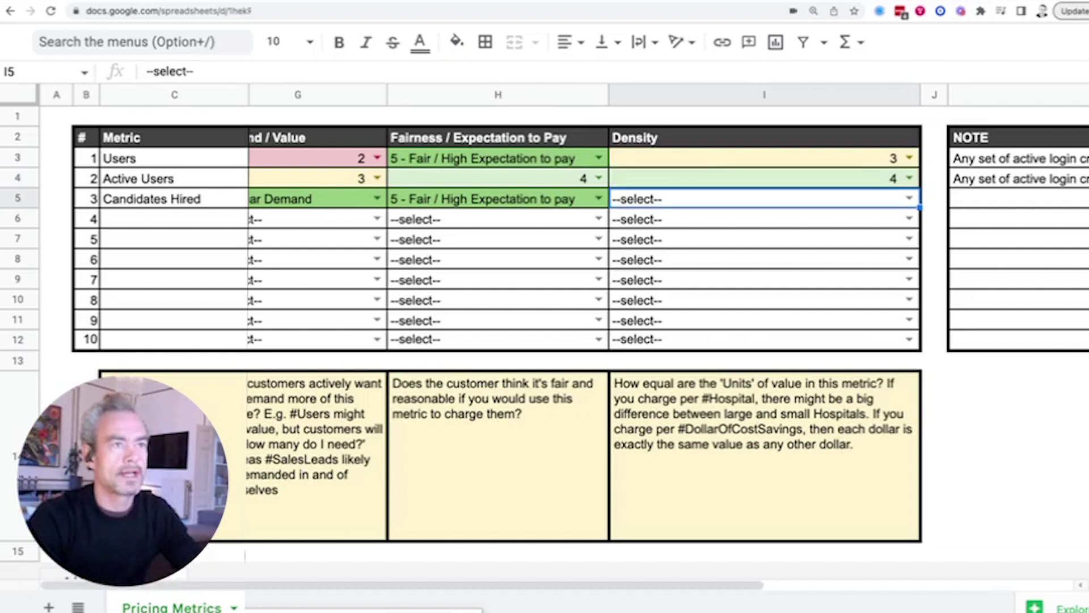
pyautogui.press('Return')
pyautogui.press('Down')
pyautogui.press('Down')
pyautogui.press('Down')
pyautogui.press('Down')
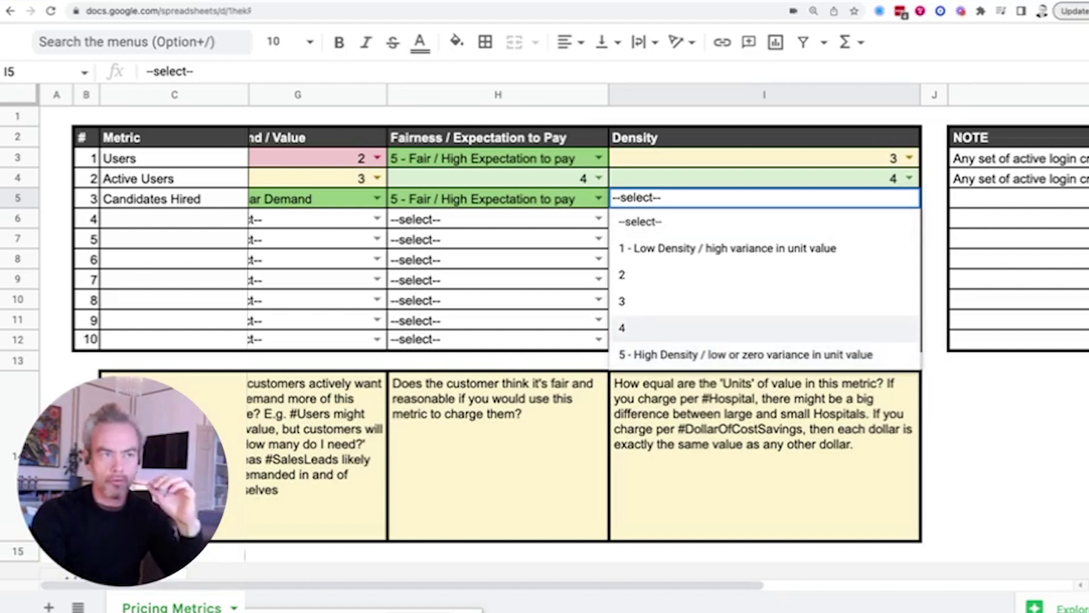
pyautogui.press('Return')
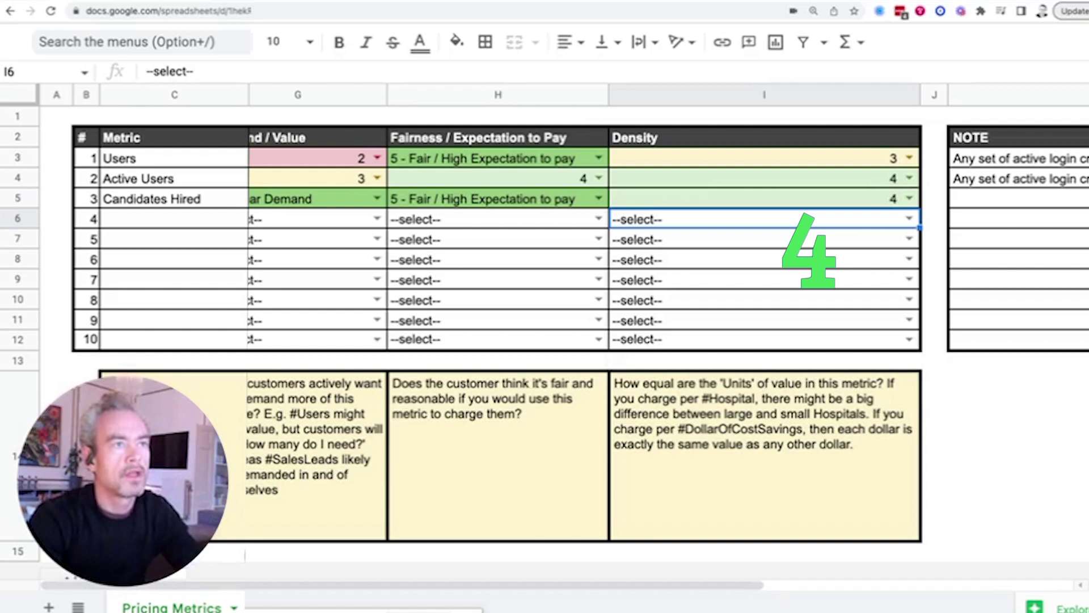
pyautogui.hscroll(5, 109, 183)
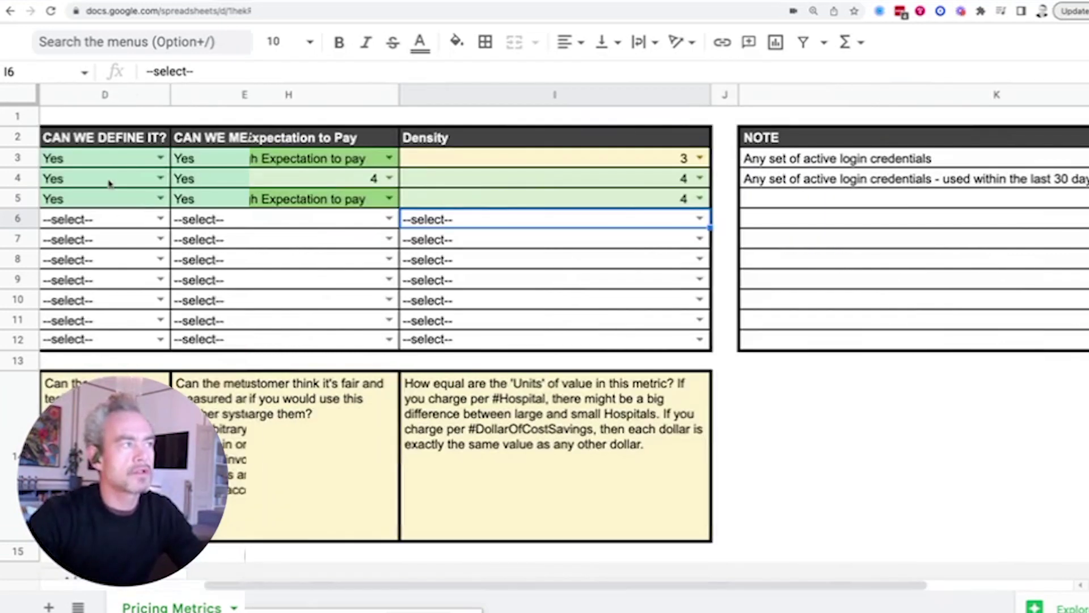
pyautogui.hscroll(-5, 109, 182)
pyautogui.hscroll(-5, 267, 193)
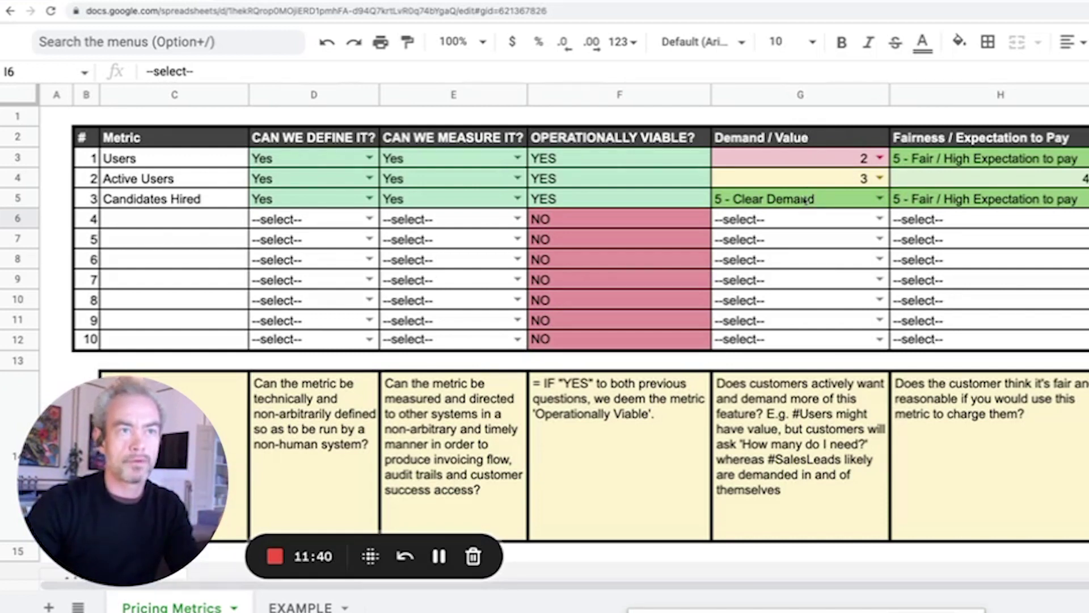
pyautogui.hscroll(5, 805, 200)
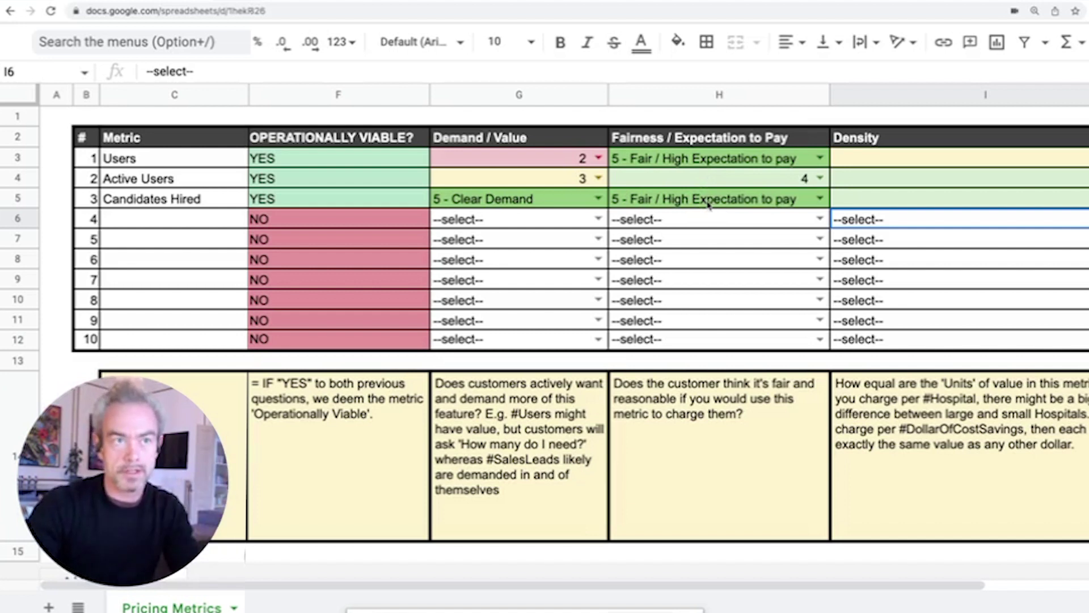
pyautogui.hscroll(5, 851, 215)
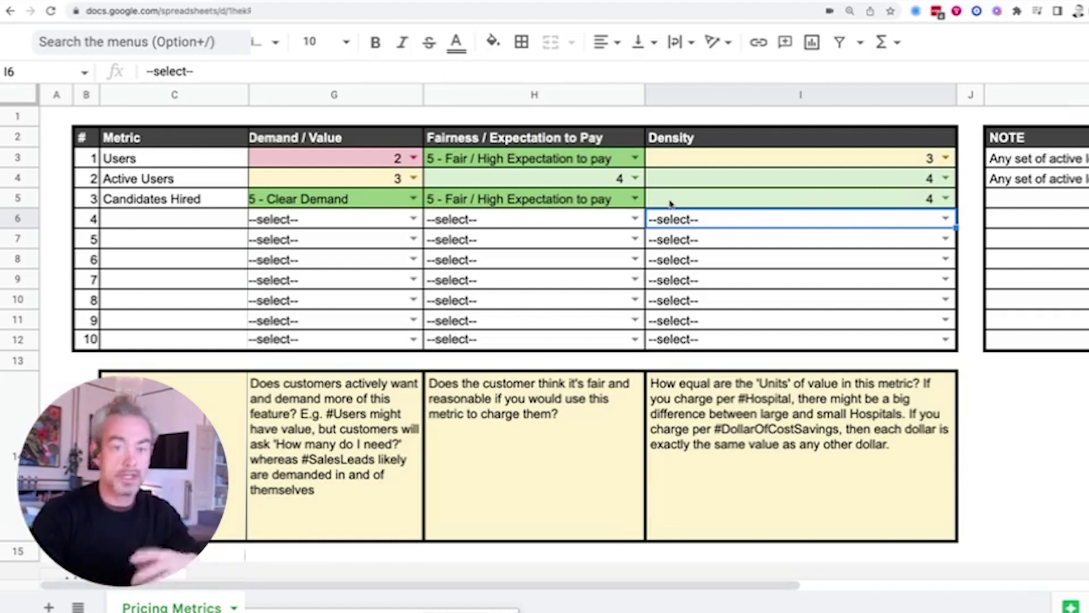
pyautogui.click(710, 200)
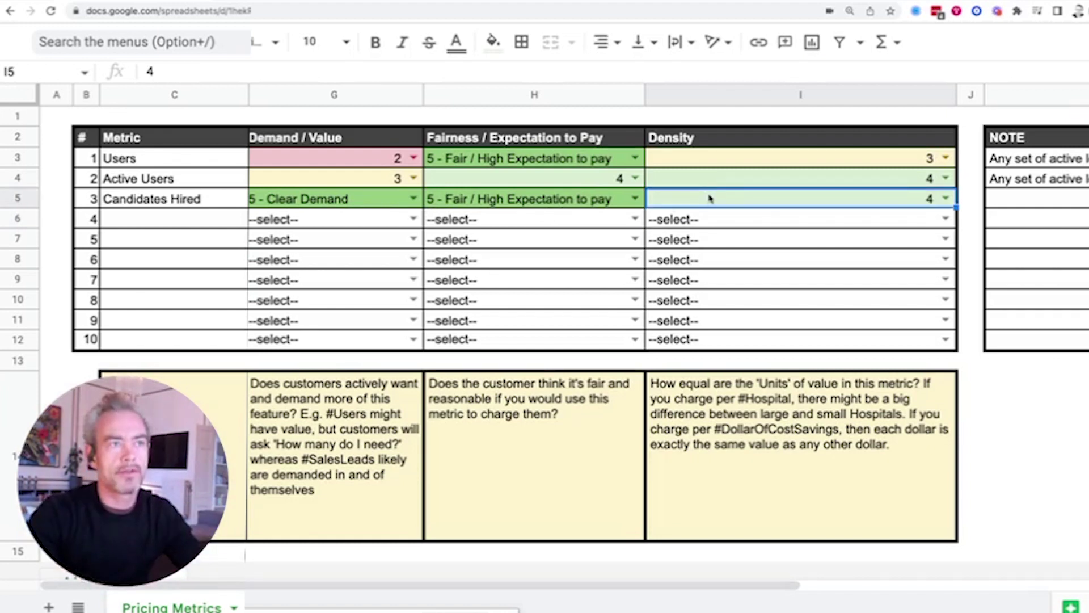
pyautogui.click(945, 198)
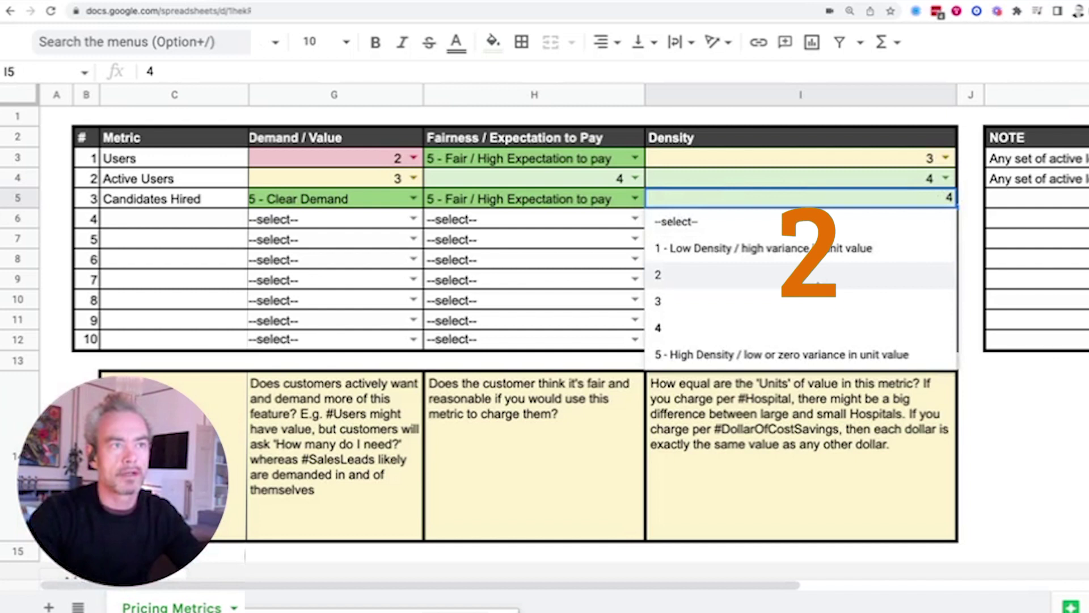
pyautogui.click(828, 275)
pyautogui.click(842, 244)
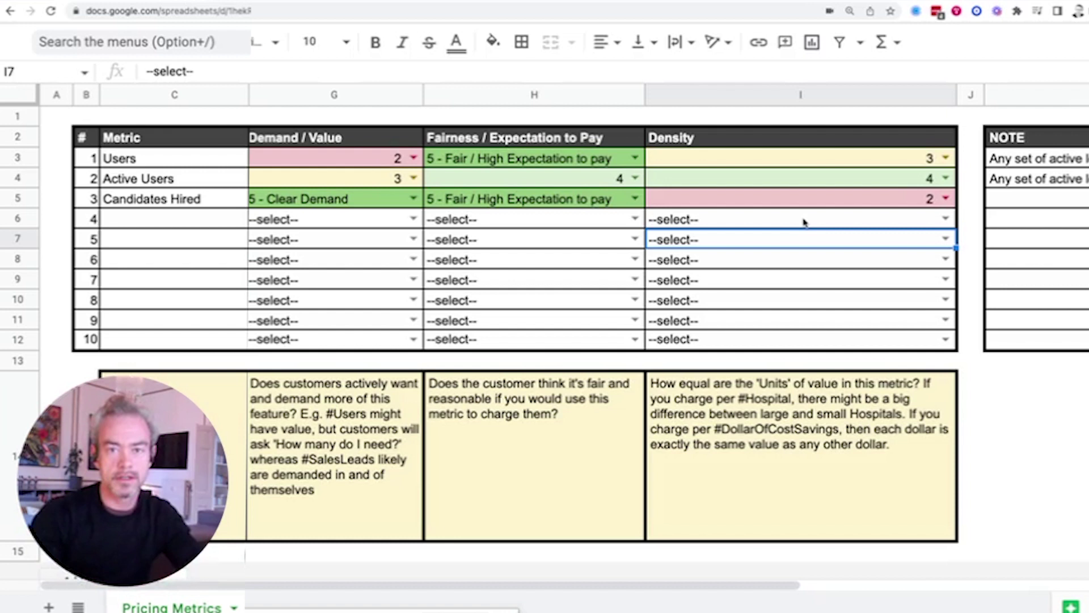
pyautogui.click(813, 200)
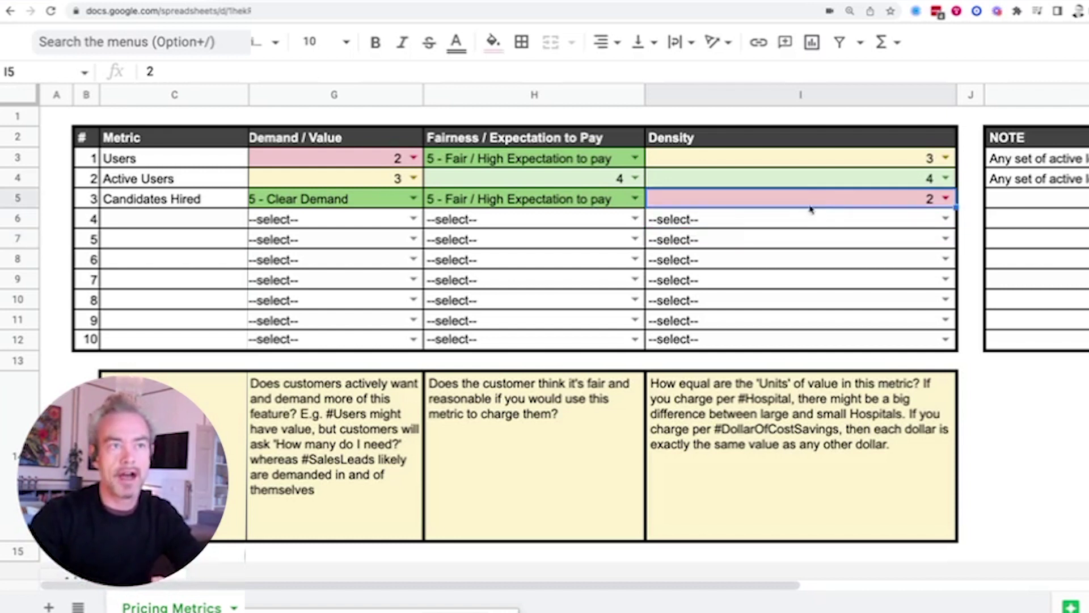
pyautogui.click(946, 198)
pyautogui.click(841, 326)
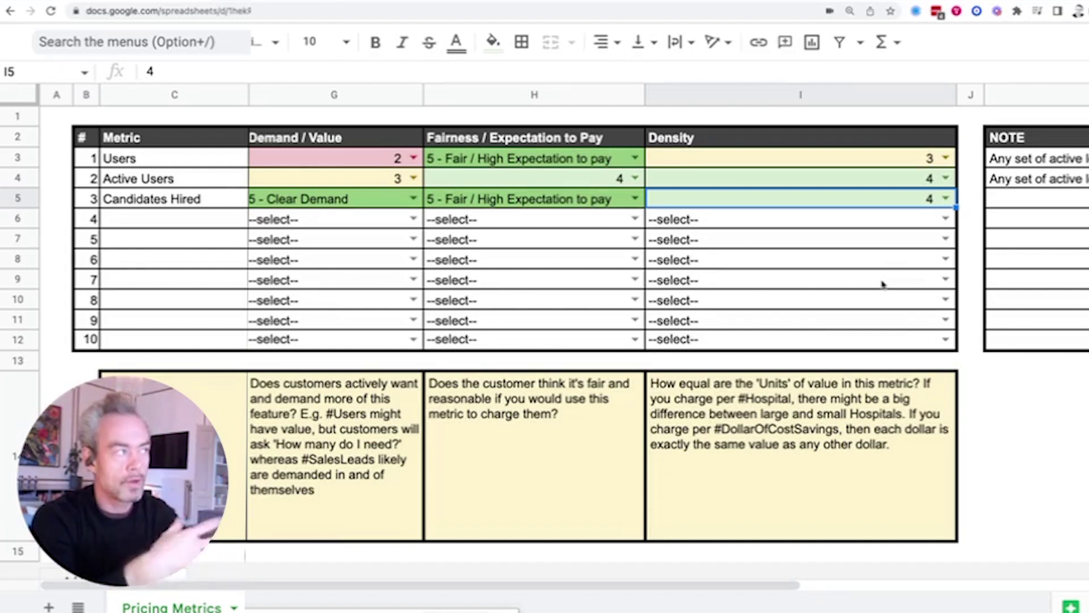
pyautogui.hscroll(-8, 883, 284)
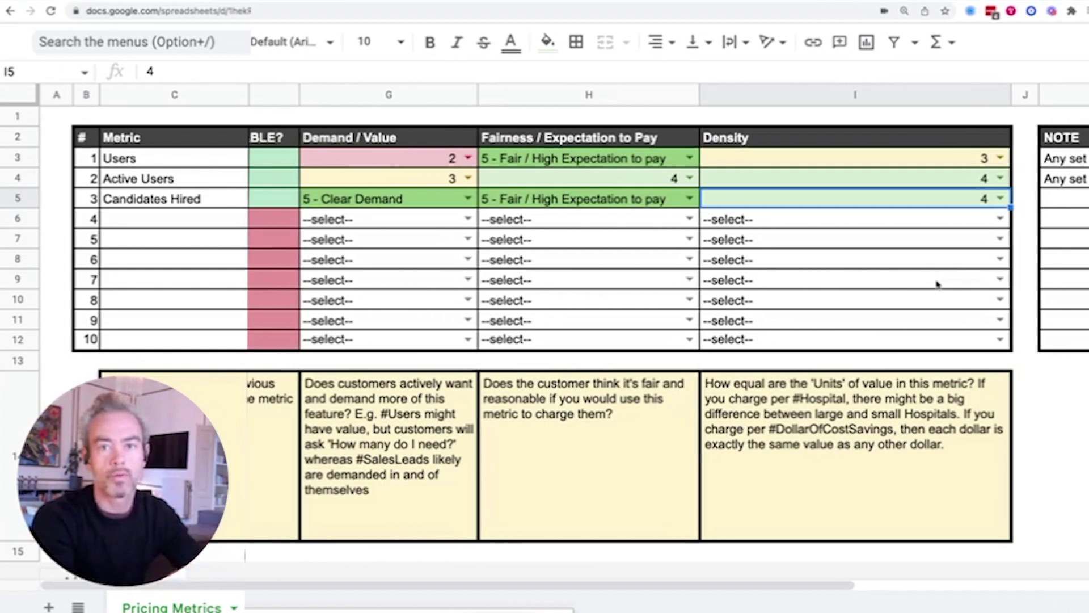
pyautogui.hscroll(-3, 667, 238)
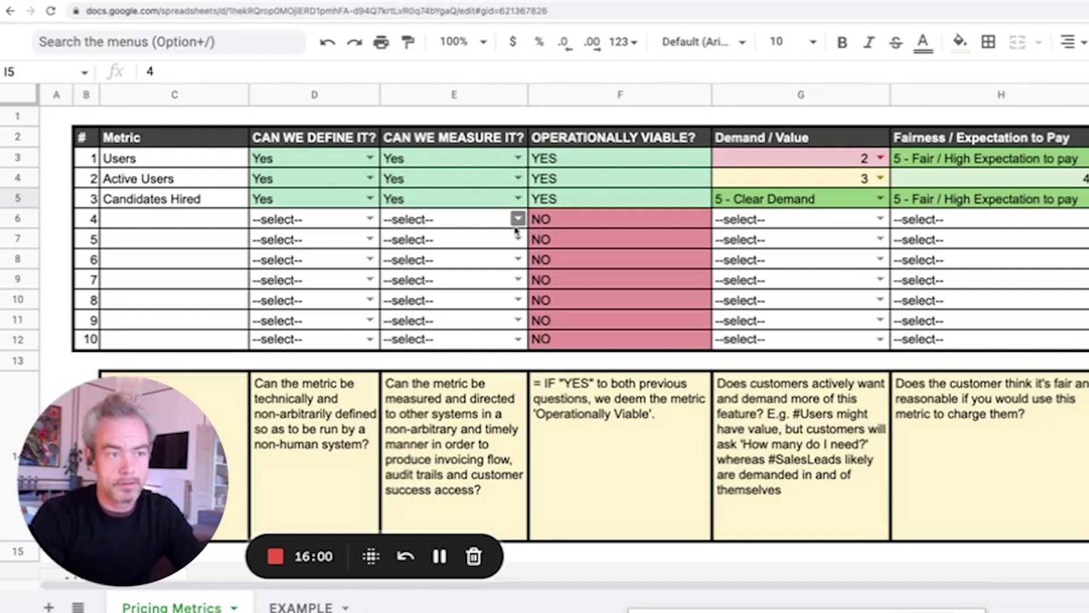
pyautogui.click(194, 220)
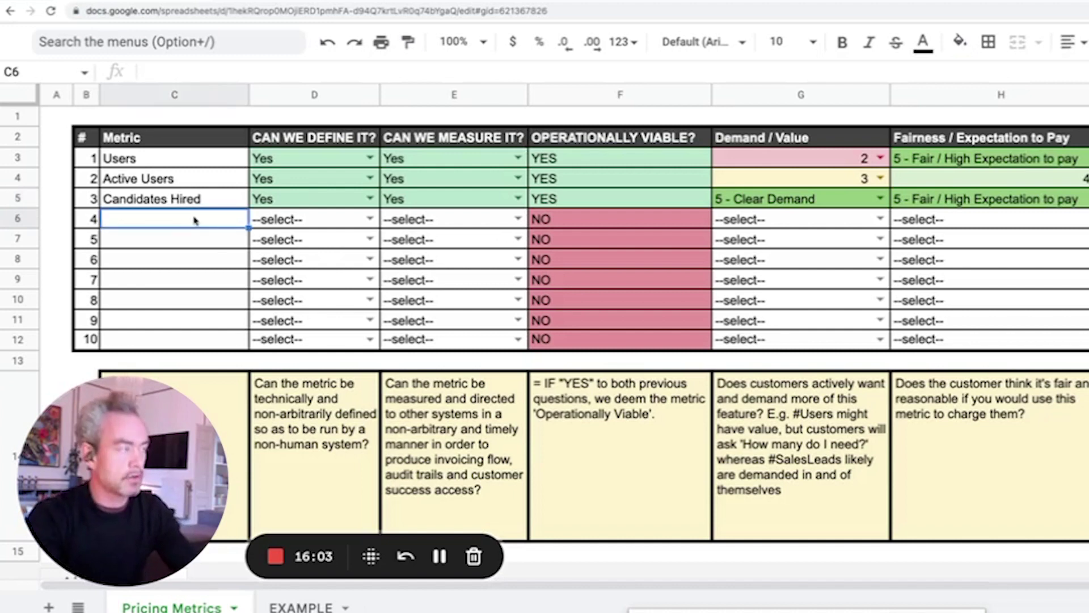